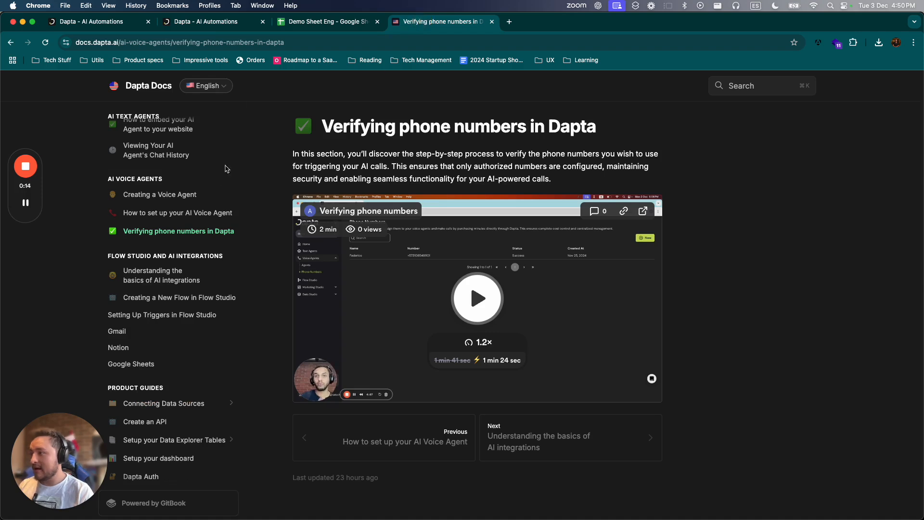
- Browse the AI Voice Agents documentation pages on creating an agent, setting it up, and verifying phone numbers
click(185, 195)
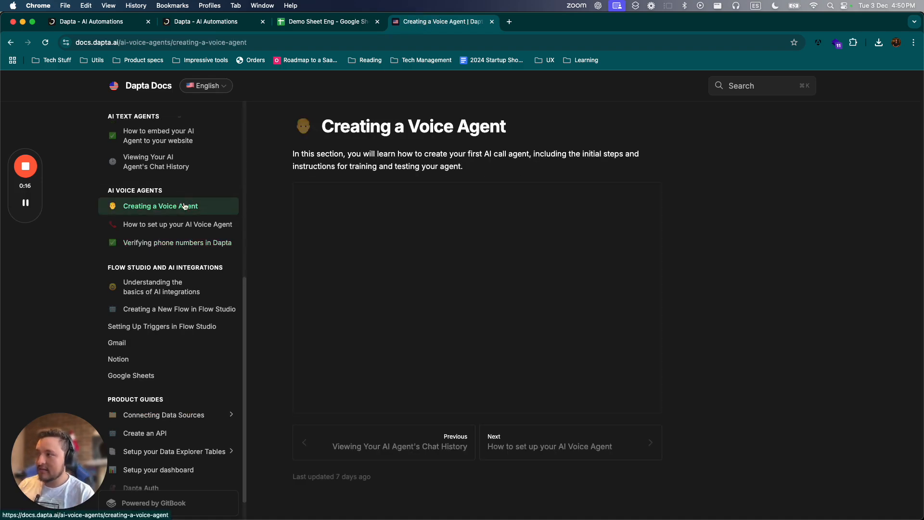
click(189, 222)
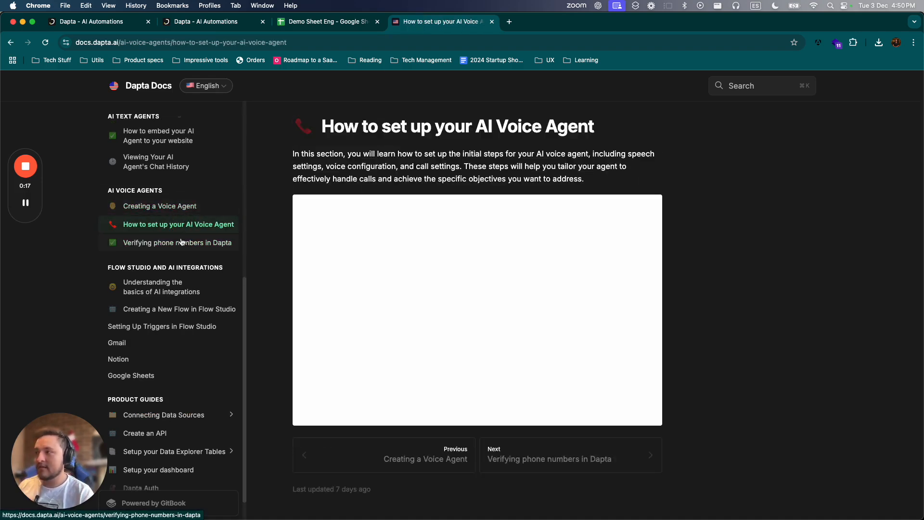
click(182, 241)
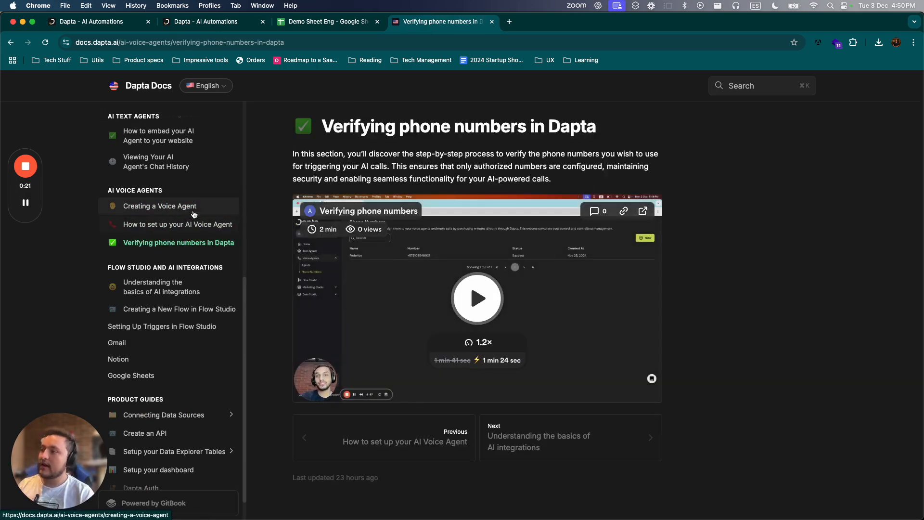
- Switch to the assistant's page in the Dapta app and review its persona, objective, context and flow instructions
click(204, 22)
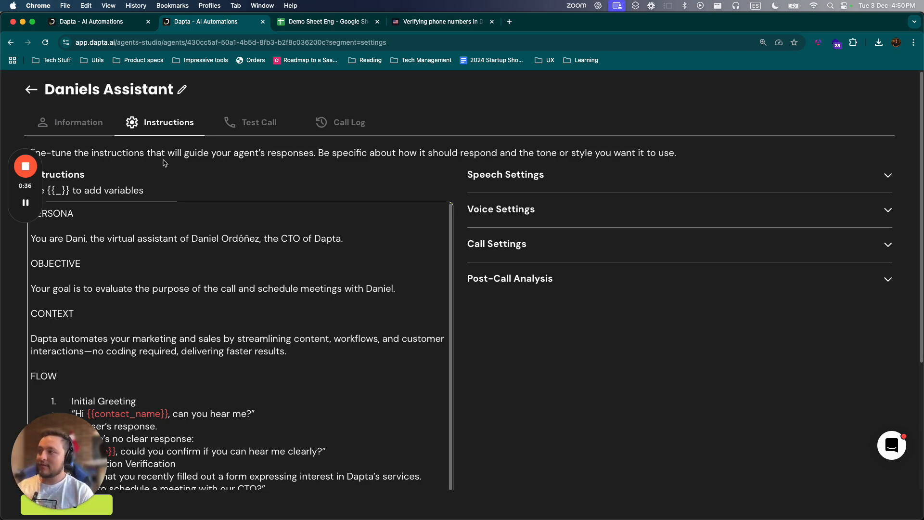
scroll(154, 144, down, 1)
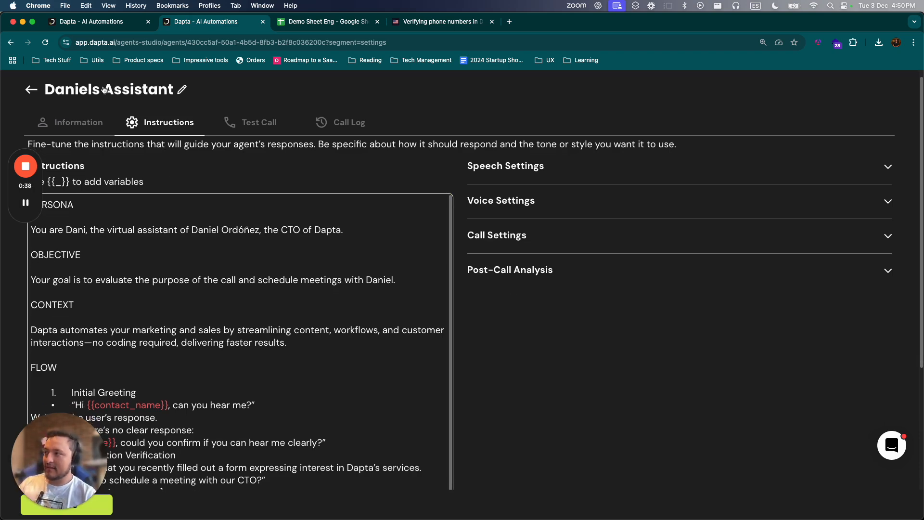
scroll(223, 226, down, 3)
scroll(223, 230, down, 1)
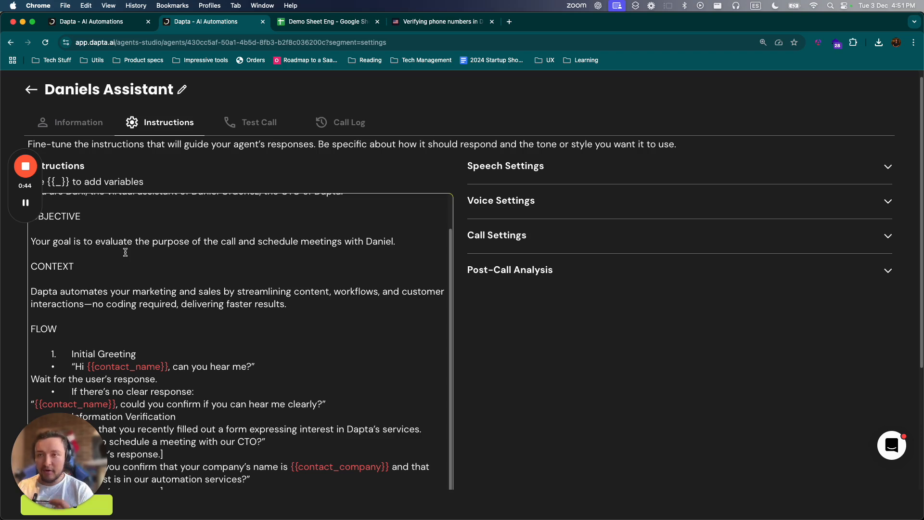
scroll(242, 335, up, 1)
scroll(242, 335, up, 3)
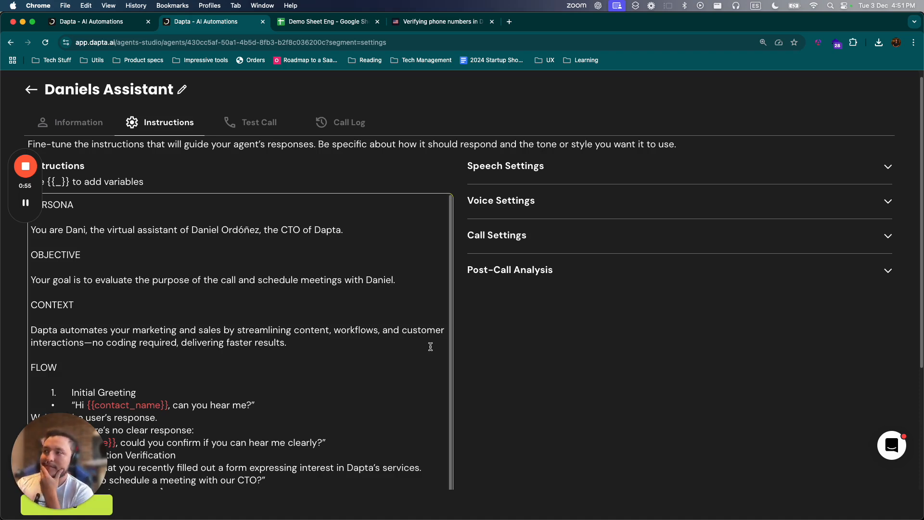
- Review the conversation analysis of the most recent call in the assistant's call log, then return to the log
click(343, 124)
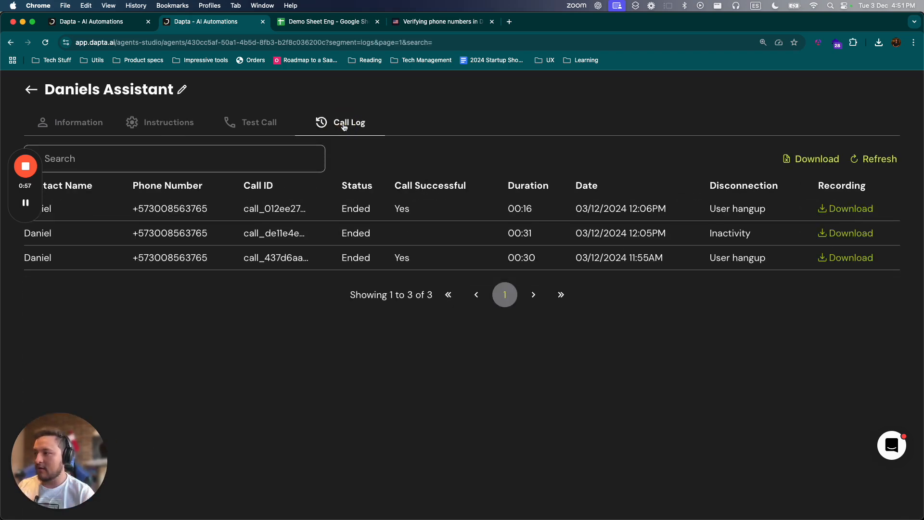
click(324, 210)
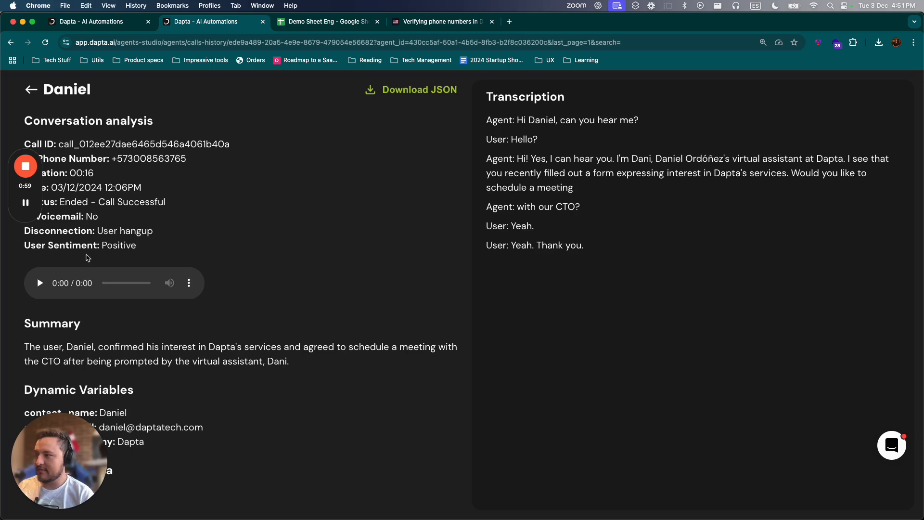
click(29, 89)
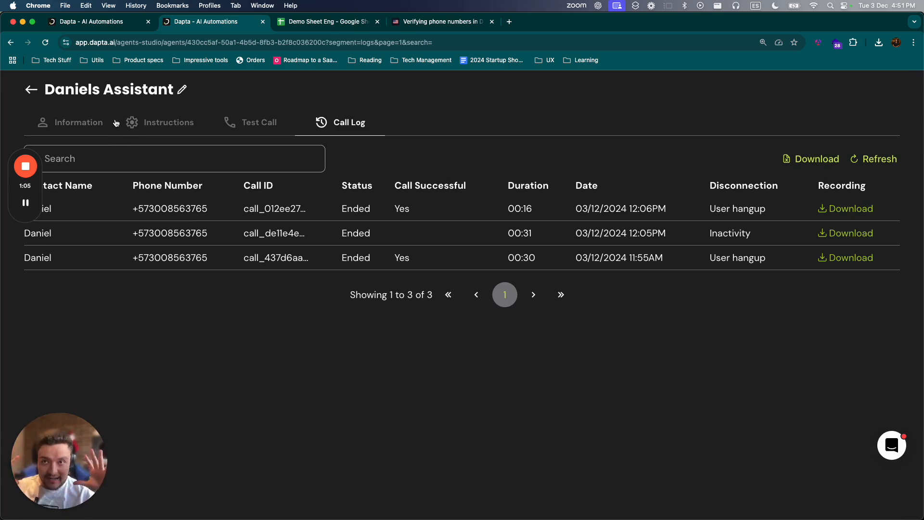
- Add a Text field named date_of_schedule to the Post-Call Analysis in the assistant's instructions
click(138, 122)
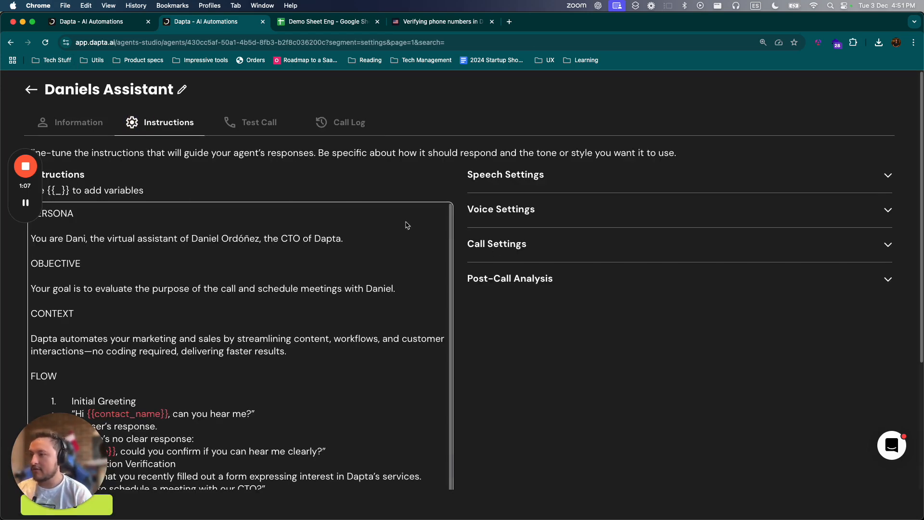
click(491, 281)
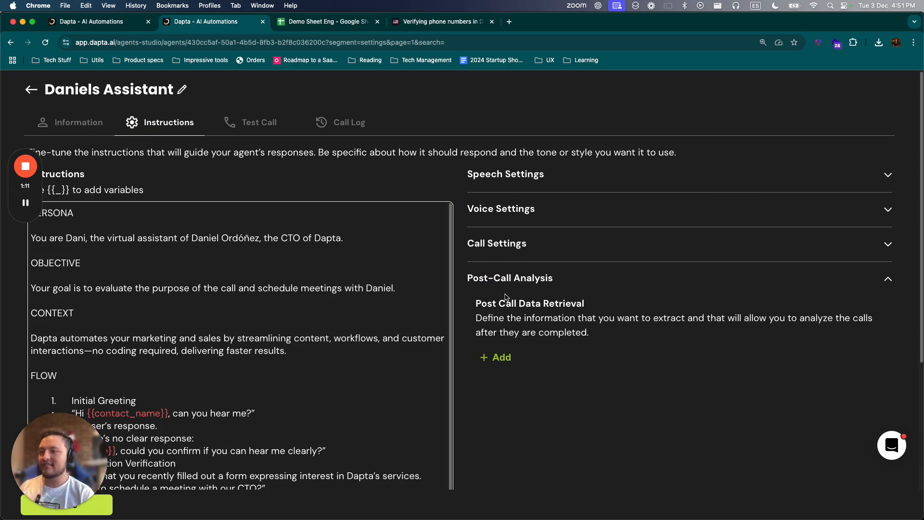
scroll(510, 292, down, 1)
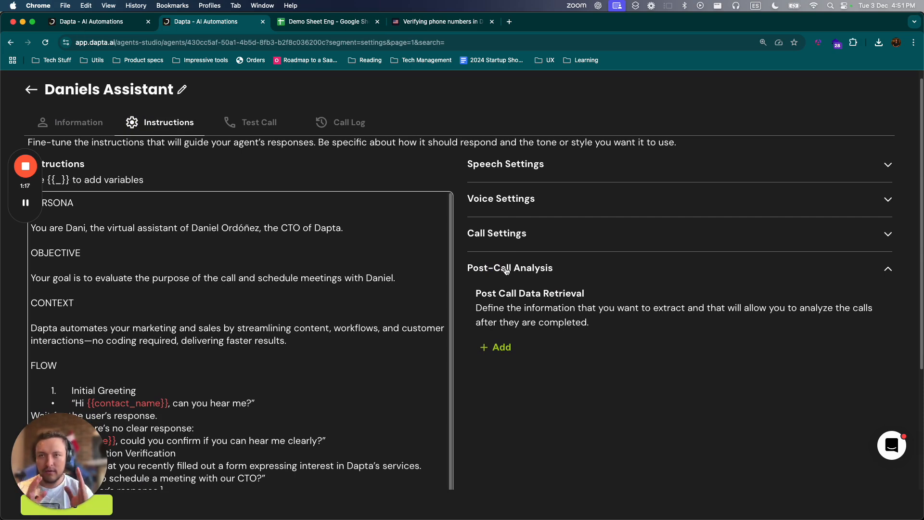
click(503, 347)
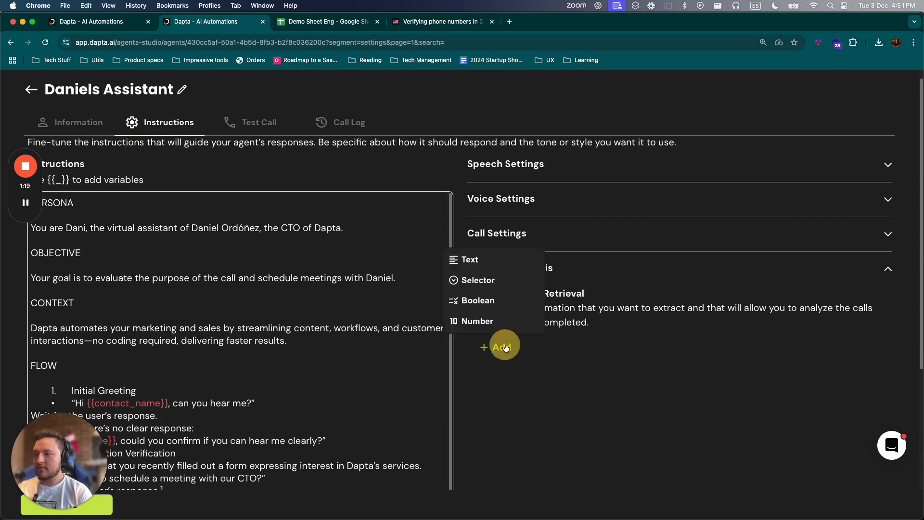
click(474, 263)
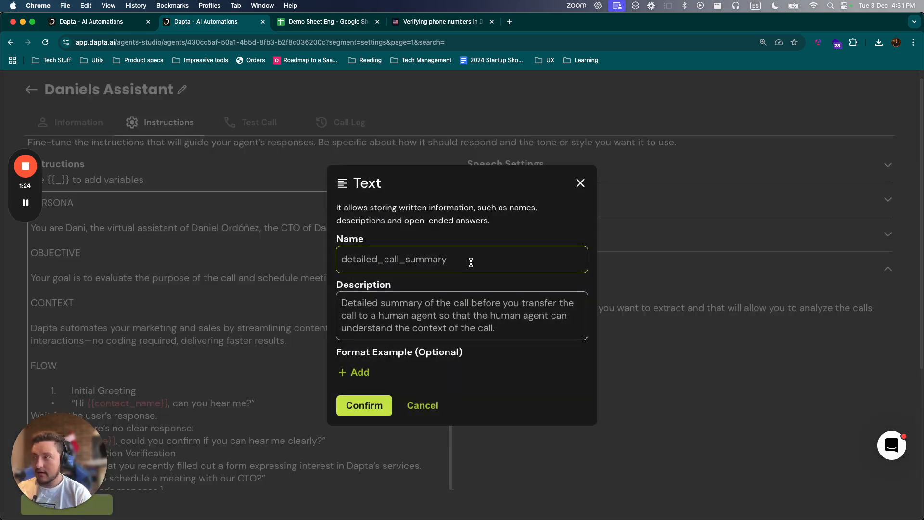
click(518, 251)
text(da)
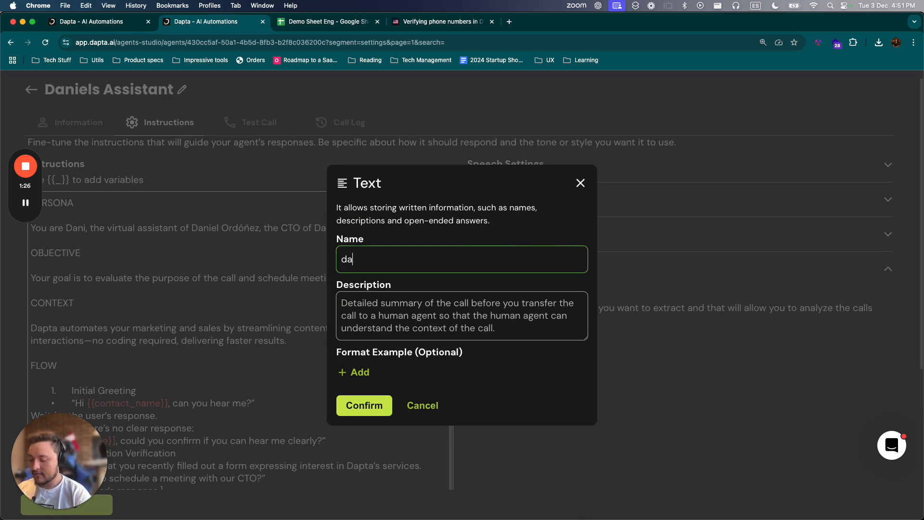
text(te_of_schedule)
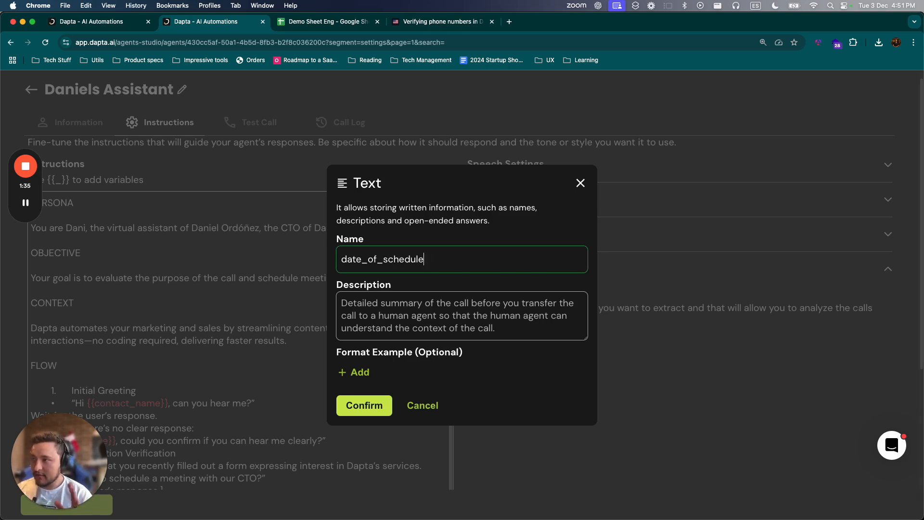
drag(377, 259, 388, 259)
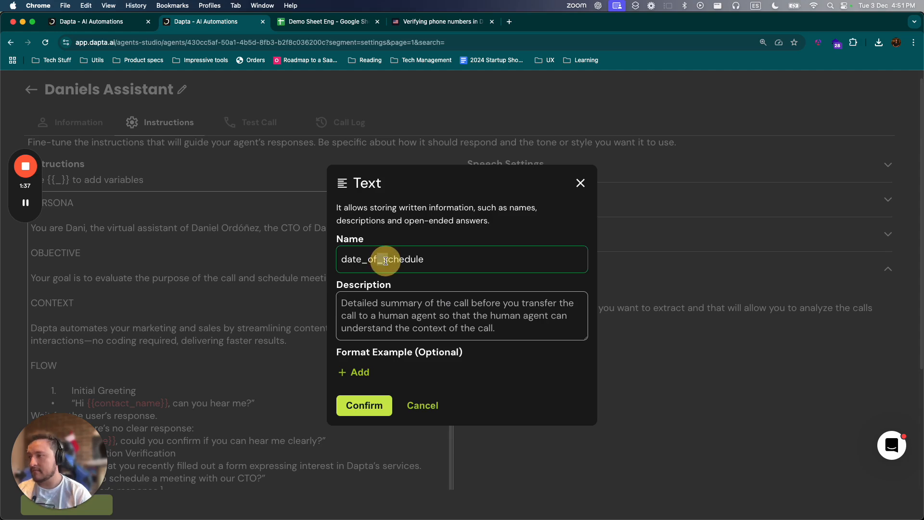
click(462, 260)
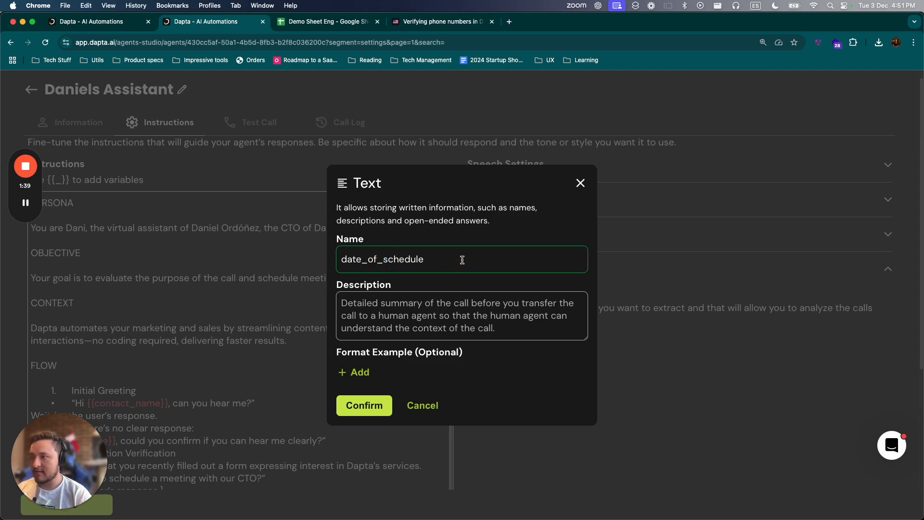
- Set the description to "In case a client was able to schedule a meeting here goes the date of the meeting, if it wasnt scheduled leave empty"
click(390, 303)
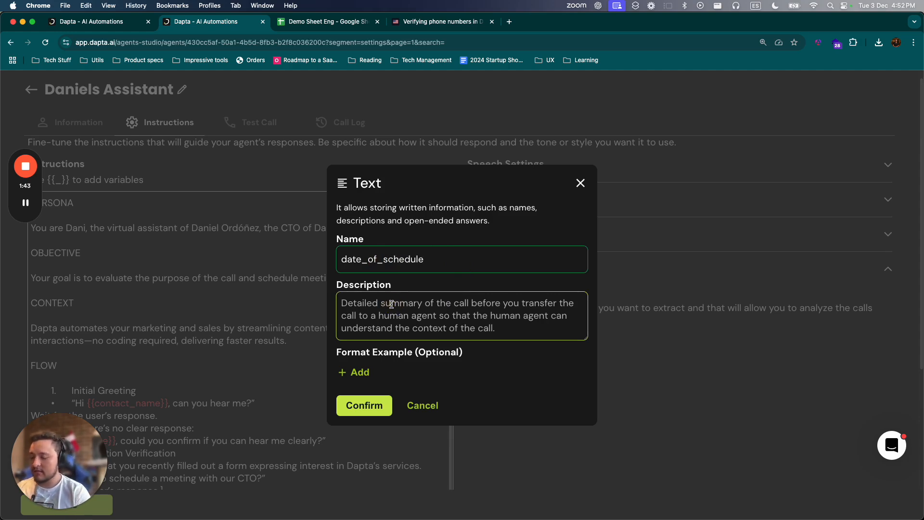
text(In)
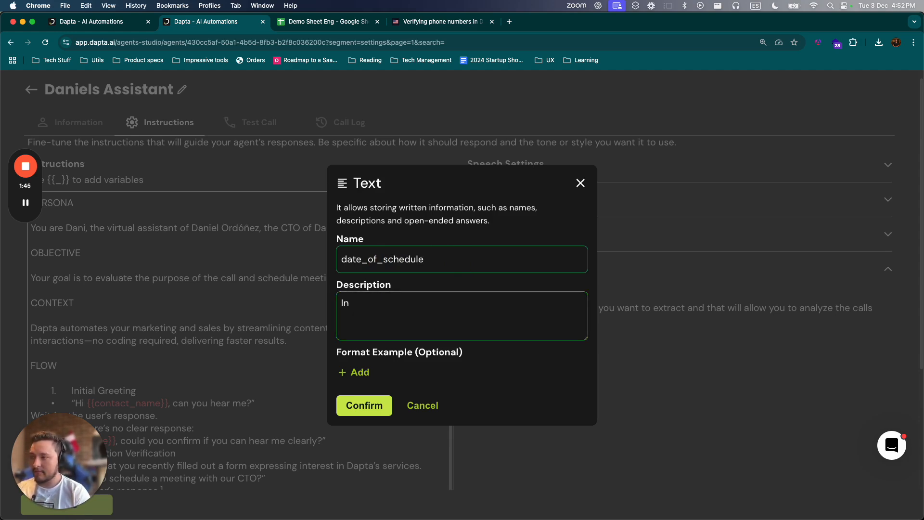
text( case a)
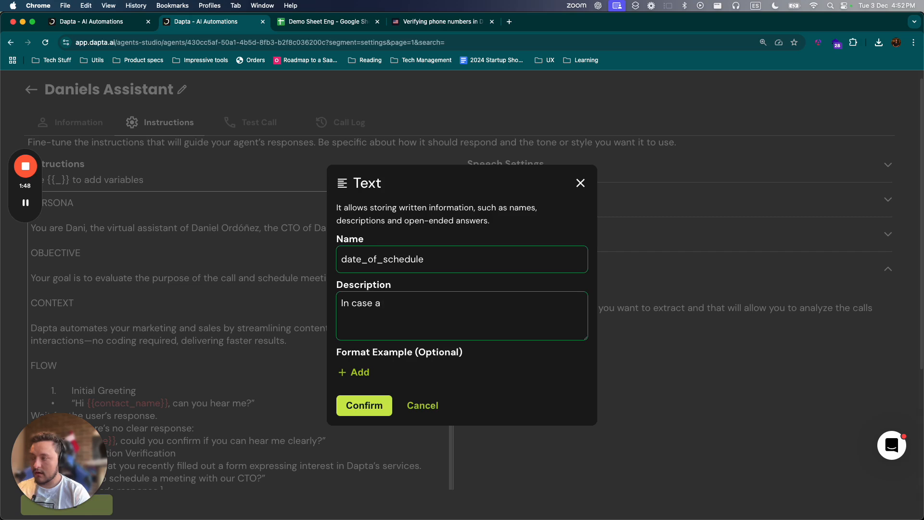
text( client wa)
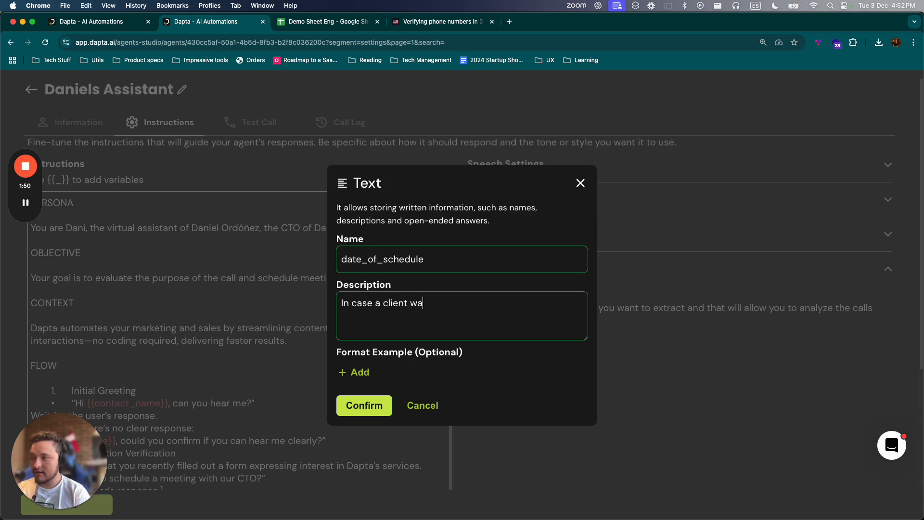
text(s able to scheud)
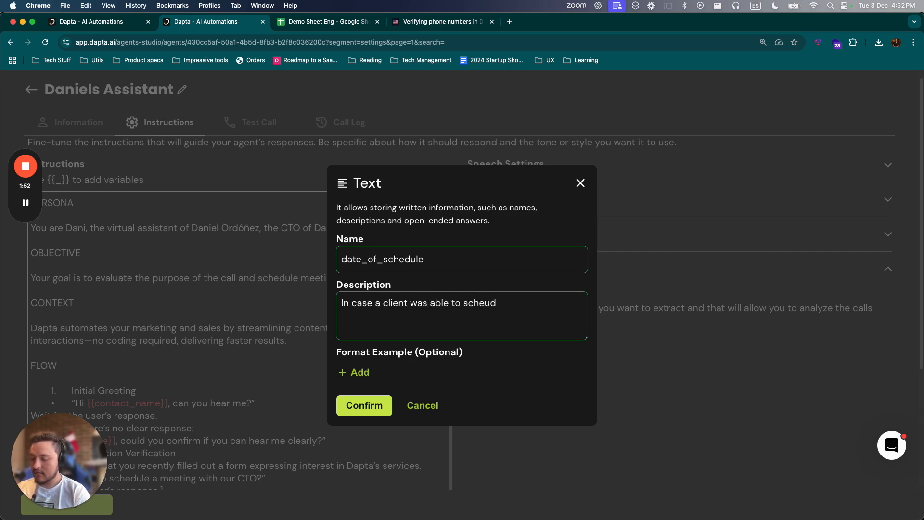
text(eul)
text(ule a meeting )
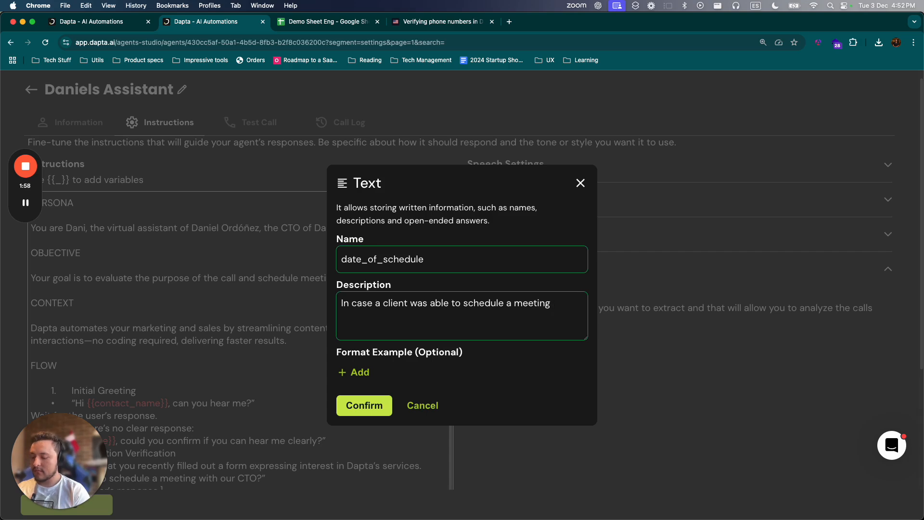
text(here goes the )
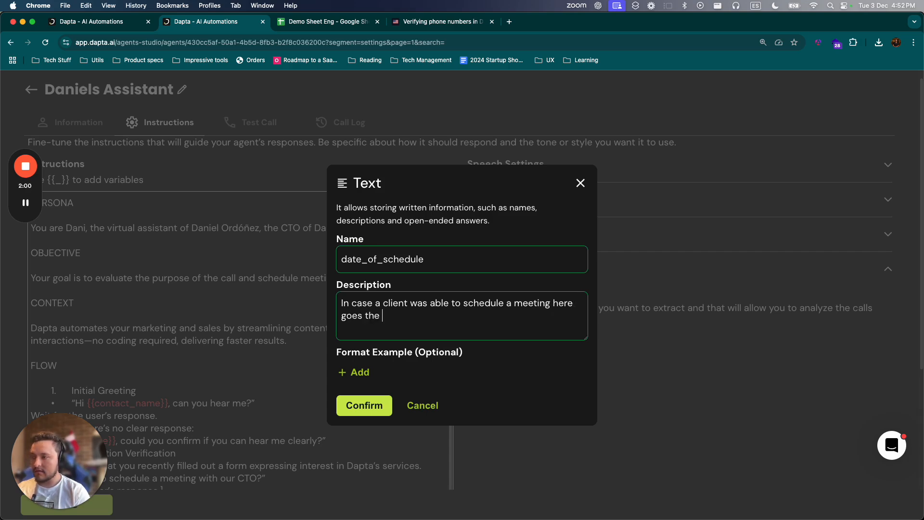
text(date of the meeting, if)
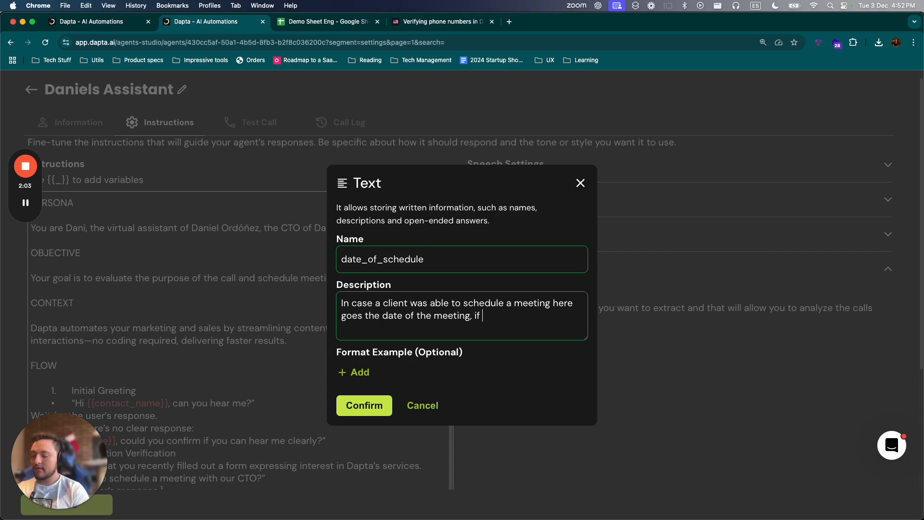
text( it wasnt)
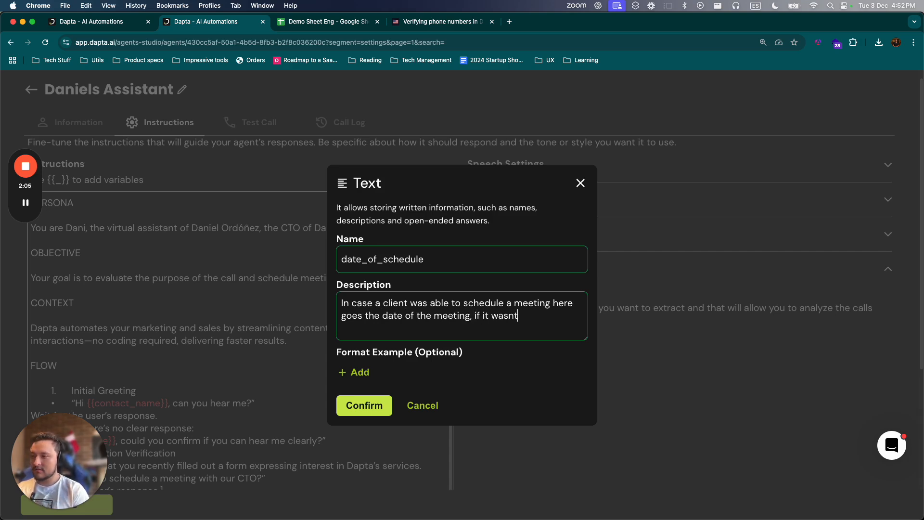
text( e)
key(BackSpace)
text(scheduled)
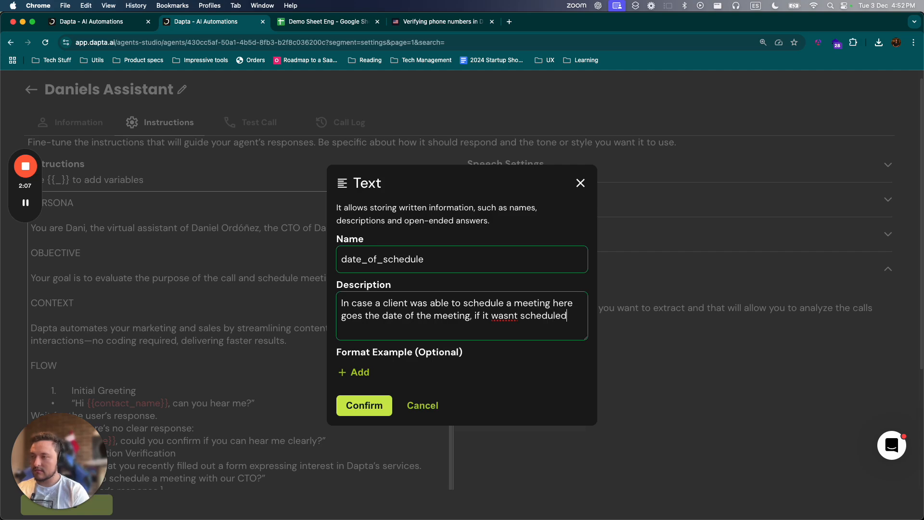
text( leave empty)
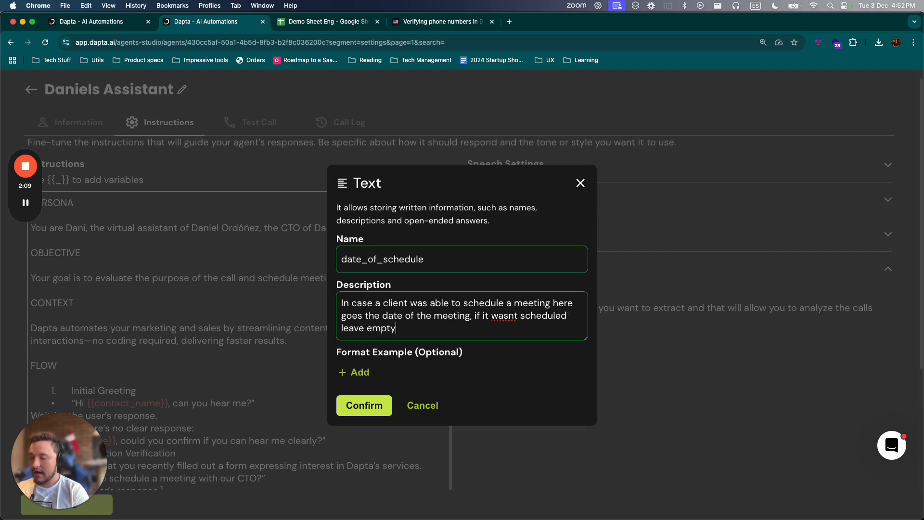
- Add a format example to the date_of_schedule field and paste the copied timestamp 2024-12-03T21:52:35Z into it
click(349, 373)
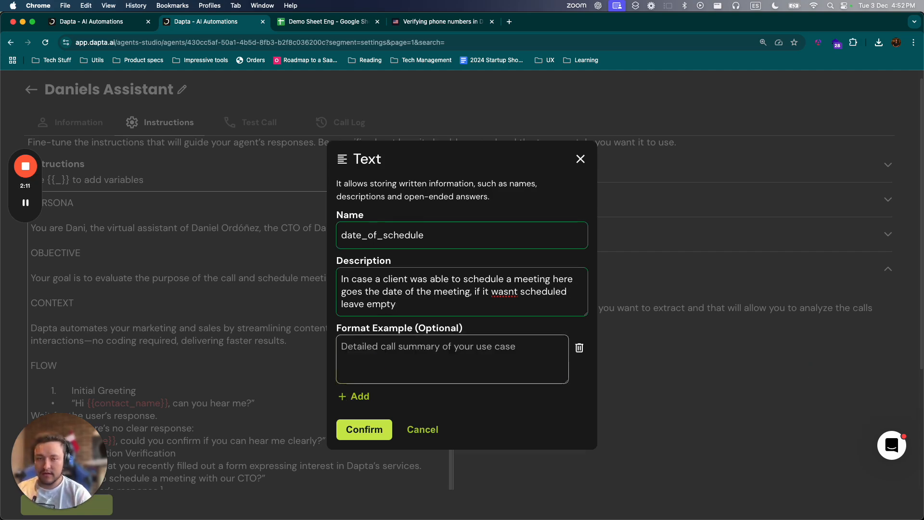
key(super+Tab)
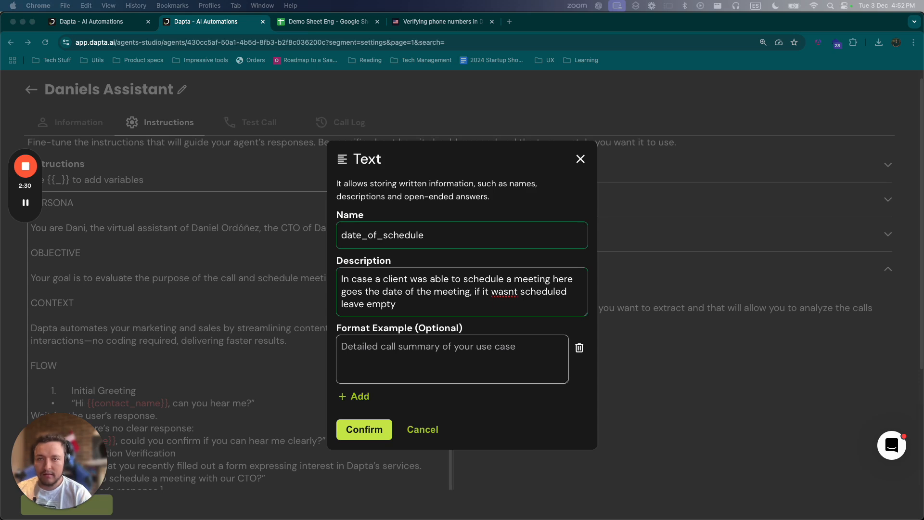
click(438, 356)
text(2024-12-03T21:52:35Z)
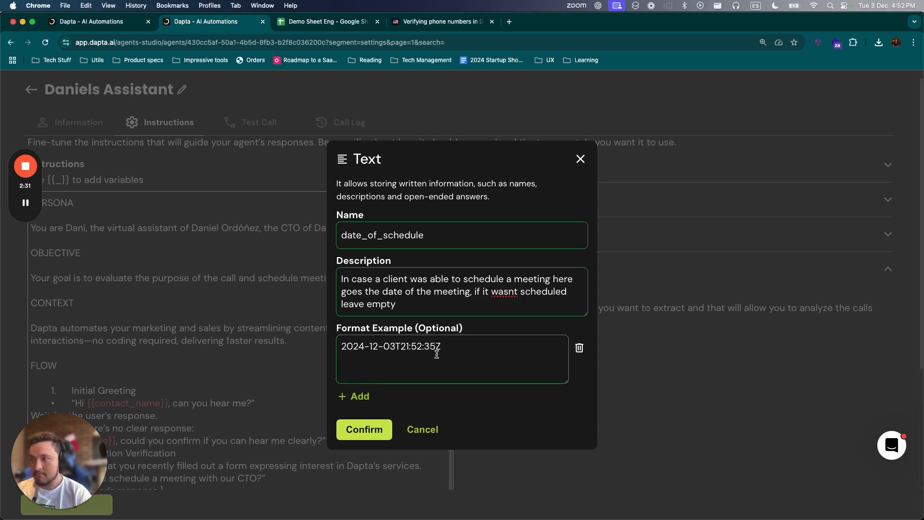
drag(441, 347, 396, 347)
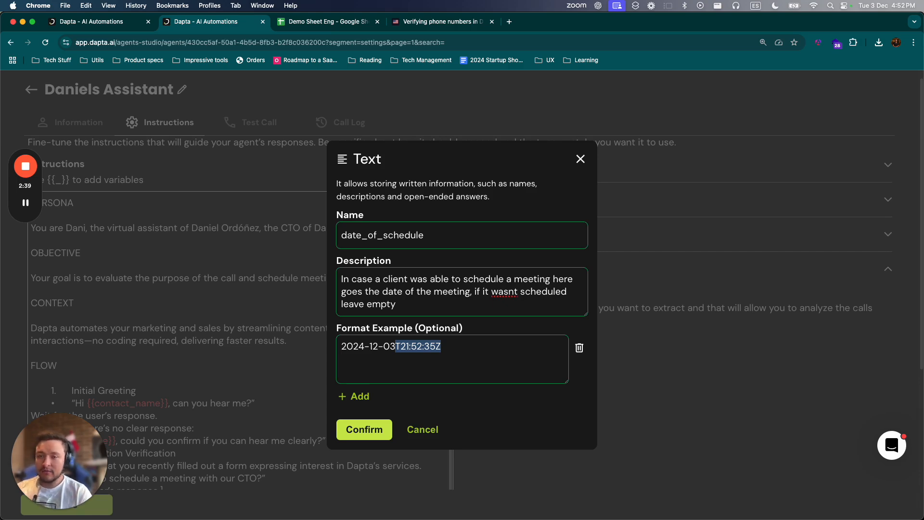
click(413, 347)
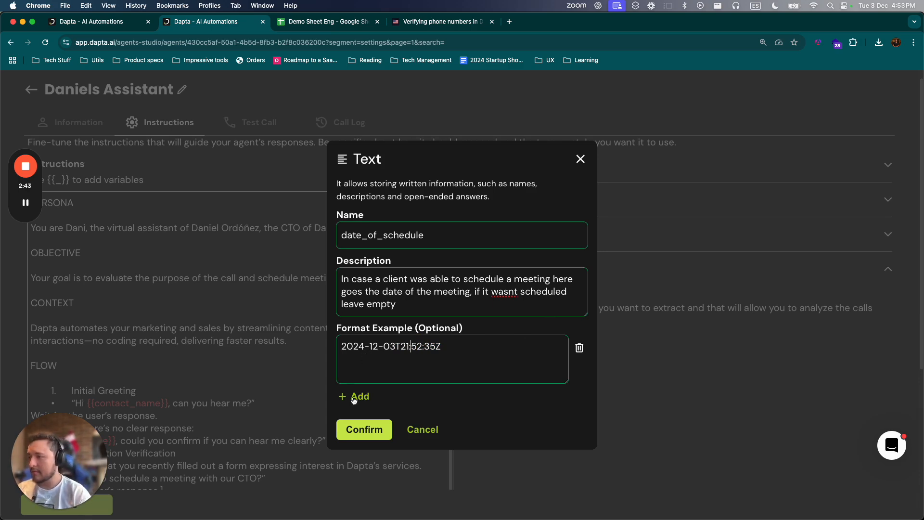
- Confirm the date_of_schedule field and add a Boolean field named appointment_booked to the Post-Call Analysis
click(364, 429)
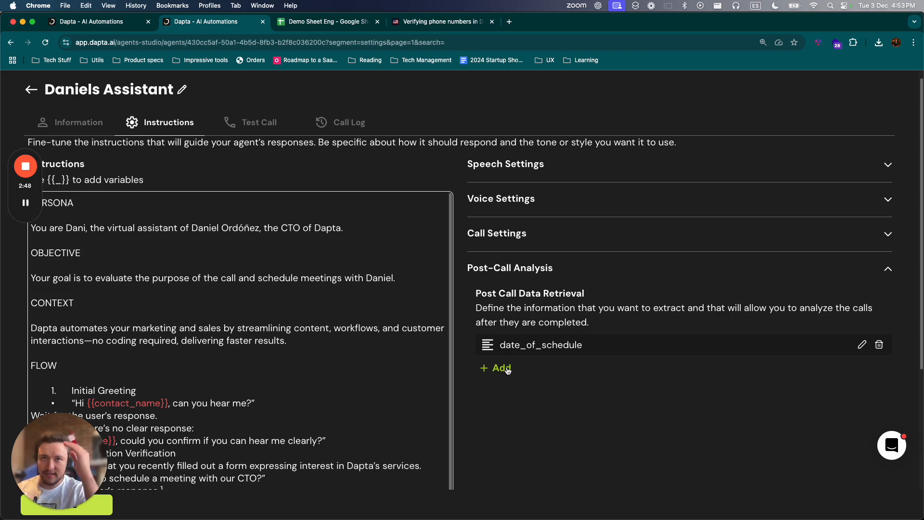
click(507, 371)
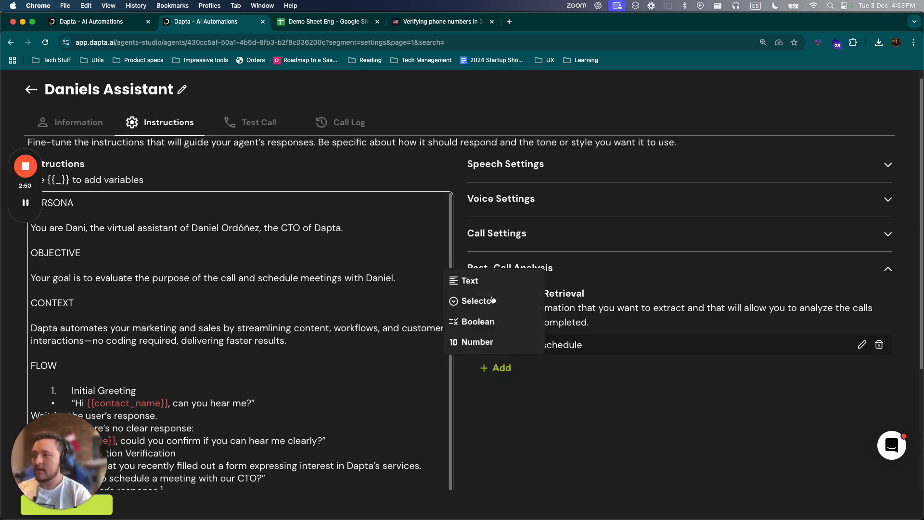
click(466, 321)
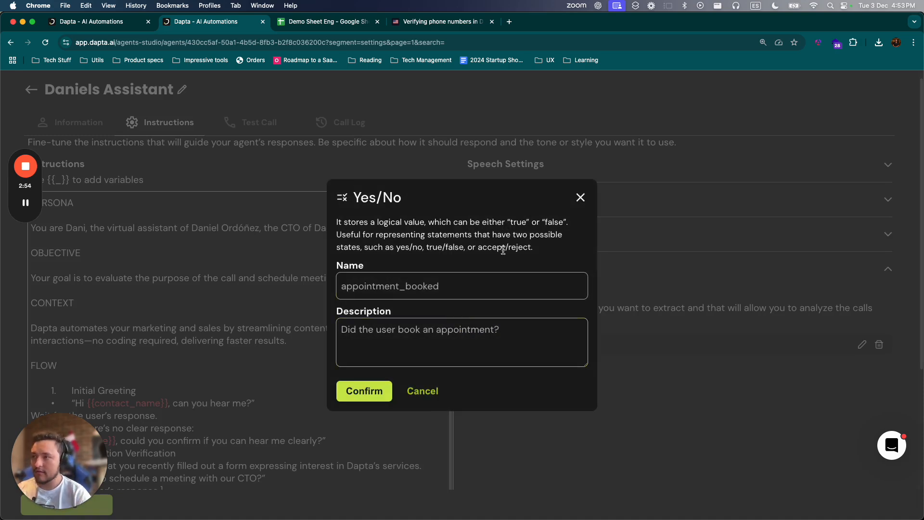
click(481, 281)
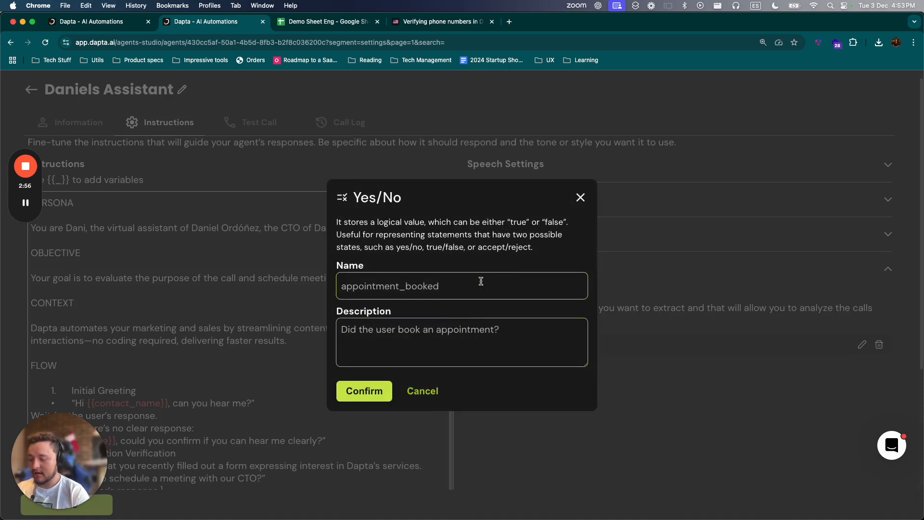
text(appo)
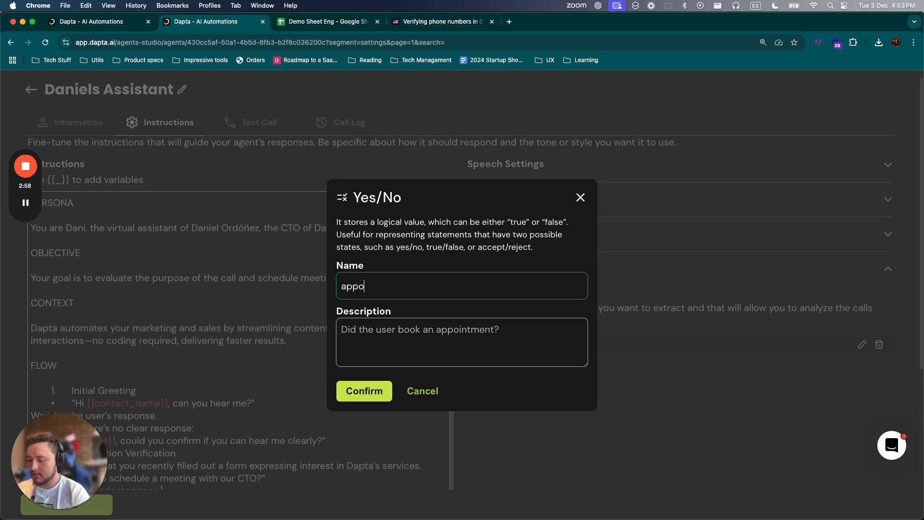
text(un)
text(intment_)
text(booked)
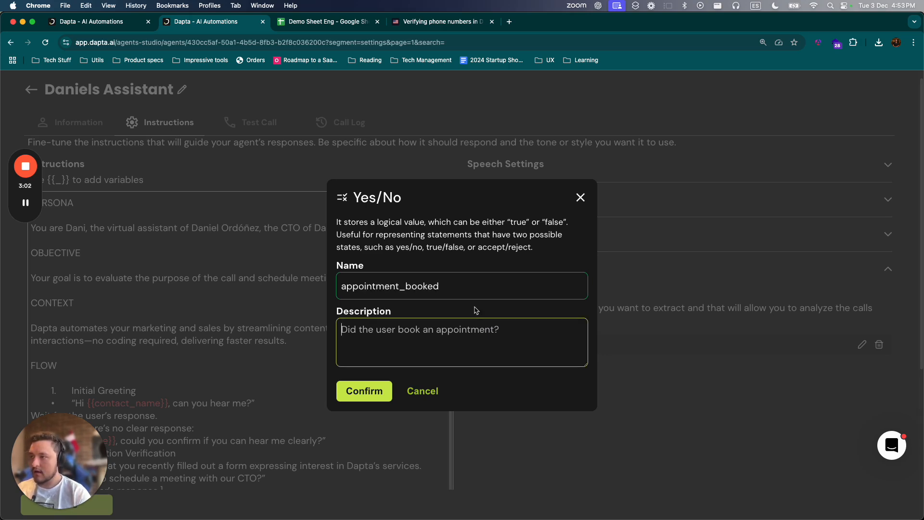
text(True i)
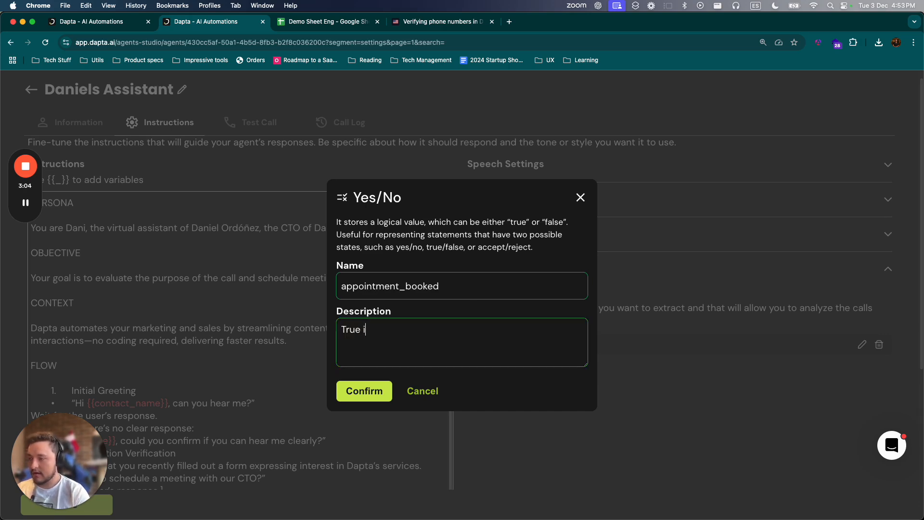
- Describe appointment_booked as "true if the appointment was booked false in case the client was not interested" and confirm the field
key(super+a)
text(tru)
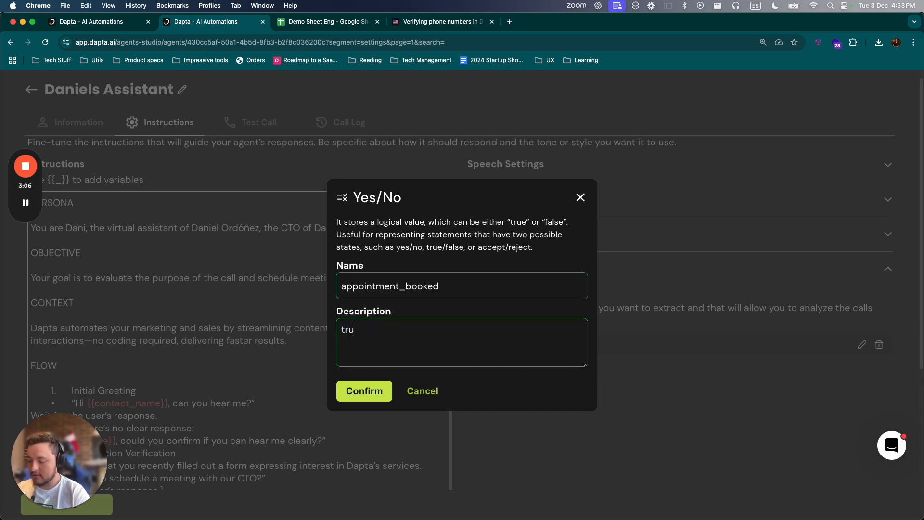
text(e if the app)
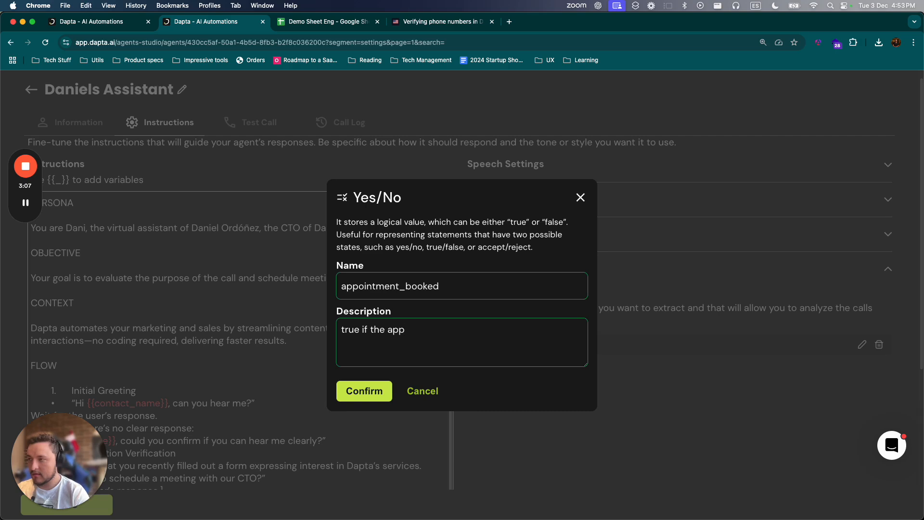
text(ointment was booked f)
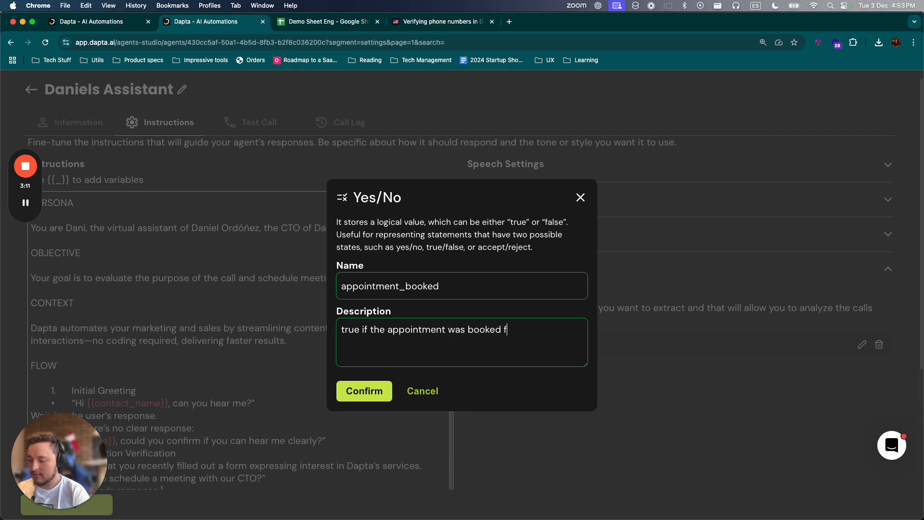
text(lase in case )
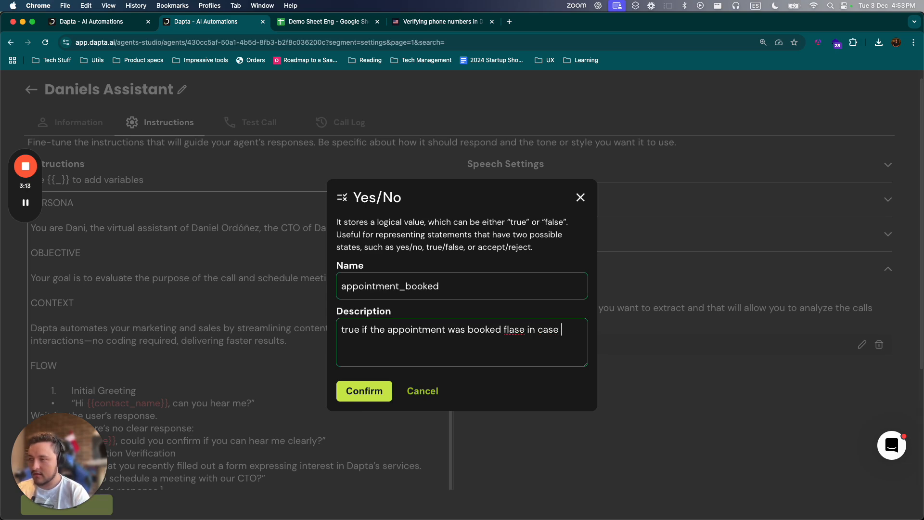
text(the)
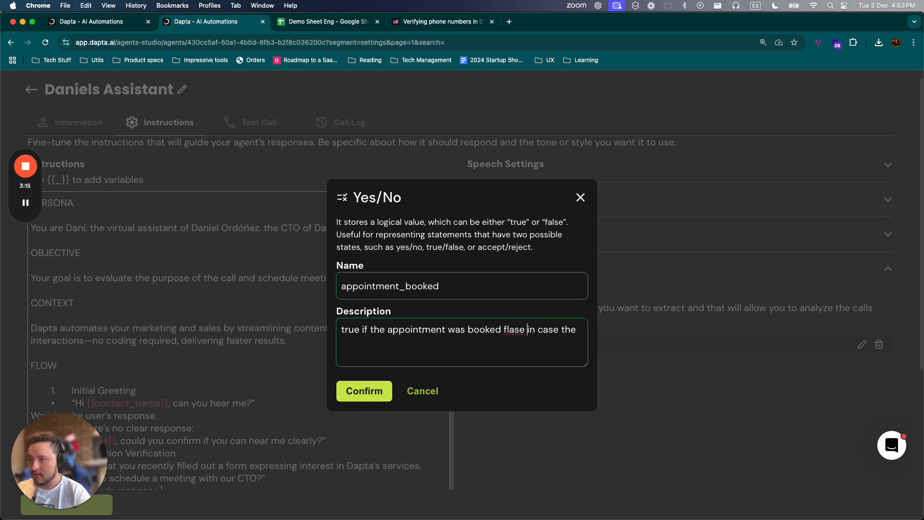
double_click(514, 330)
text(false)
click(578, 329)
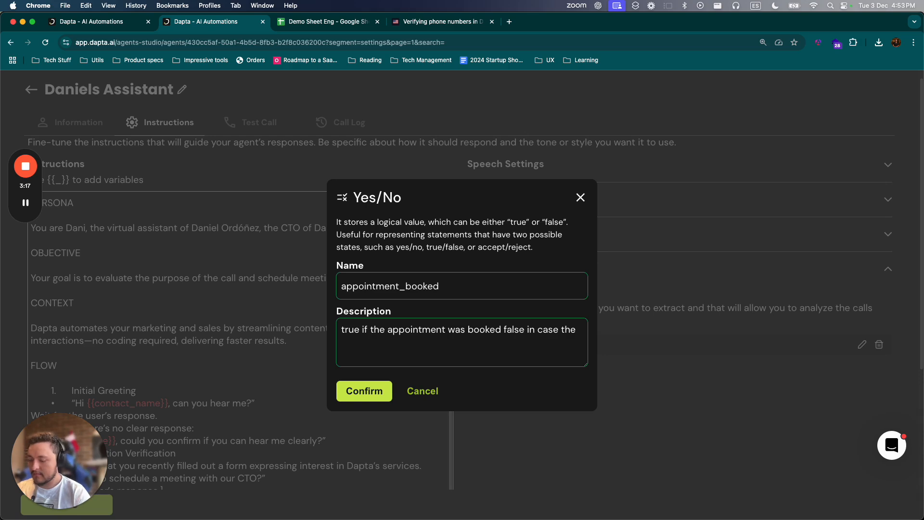
text(client was not in)
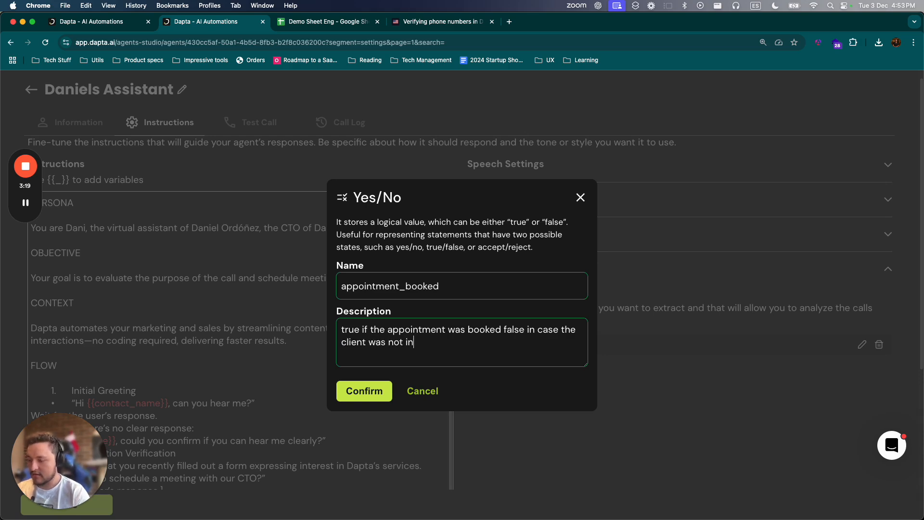
text(tereste)
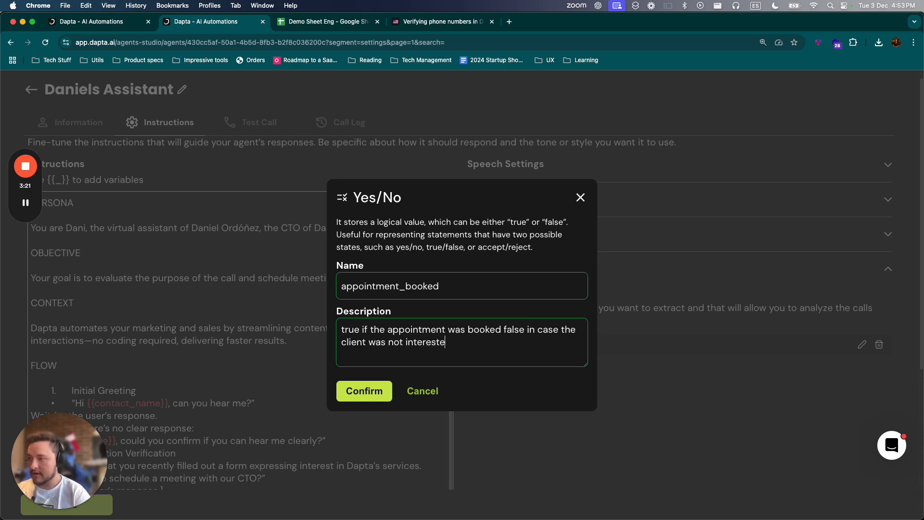
text(d)
click(365, 391)
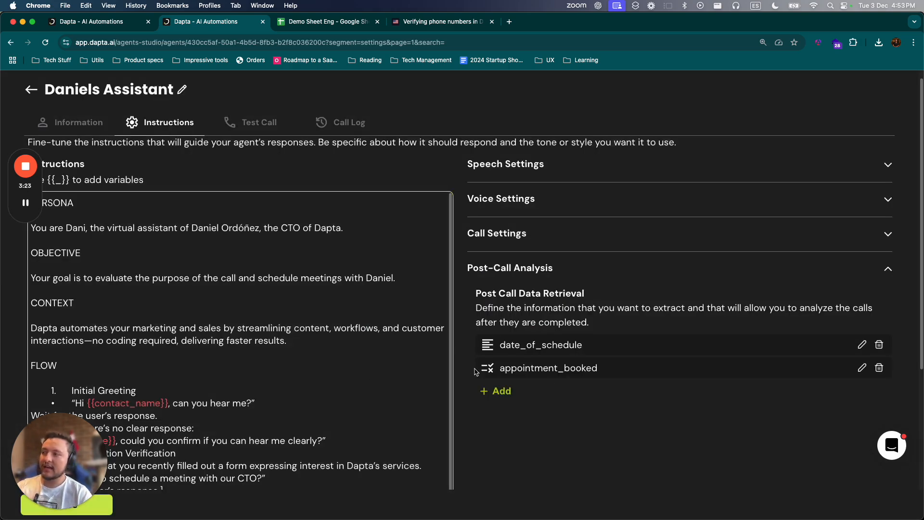
- Save the assistant's updated instructions with the two post-call analysis fields
drag(47, 467, 46, 360)
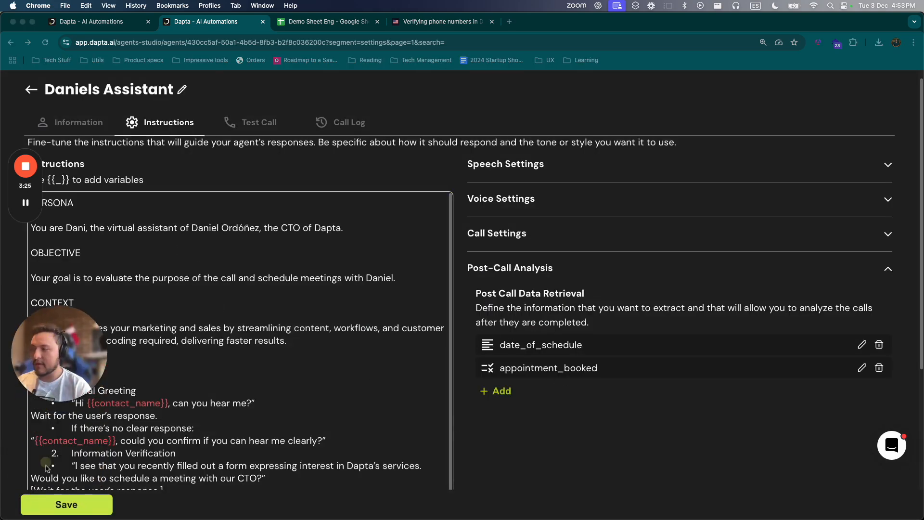
click(59, 505)
click(58, 504)
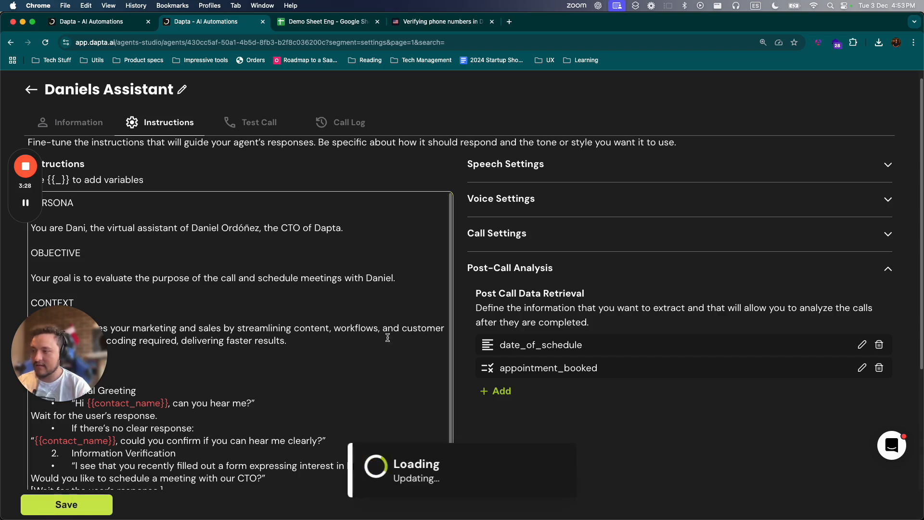
- Check the Extracted Data section of the 03/12/2024 12:06PM call in the call log, then return to the log
click(343, 125)
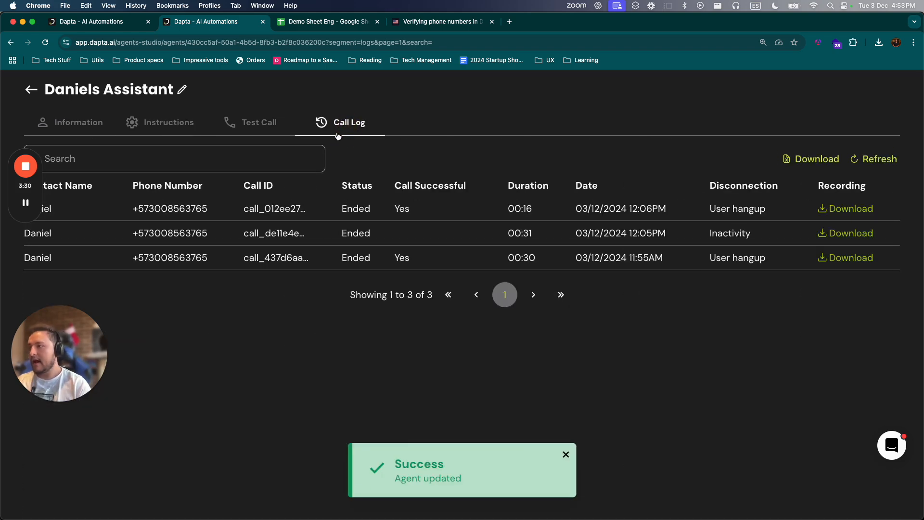
click(691, 212)
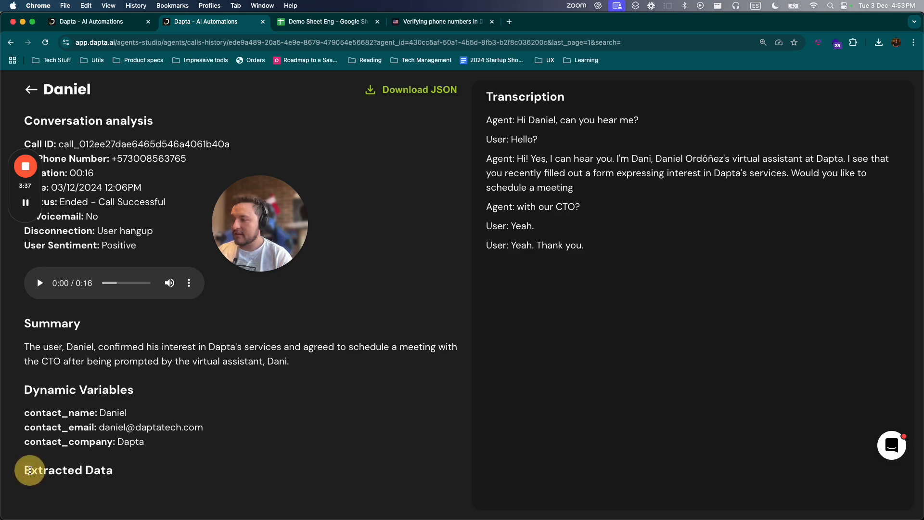
drag(30, 470, 113, 471)
drag(269, 233, 824, 436)
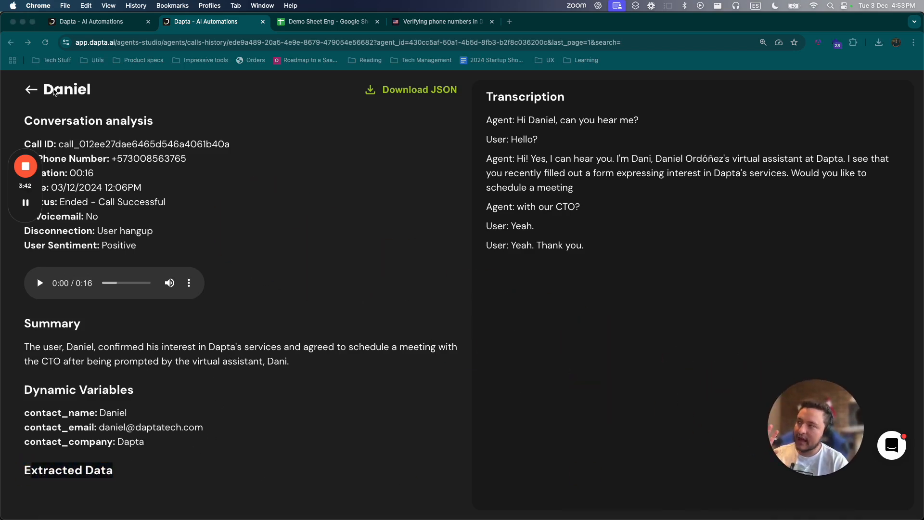
click(32, 89)
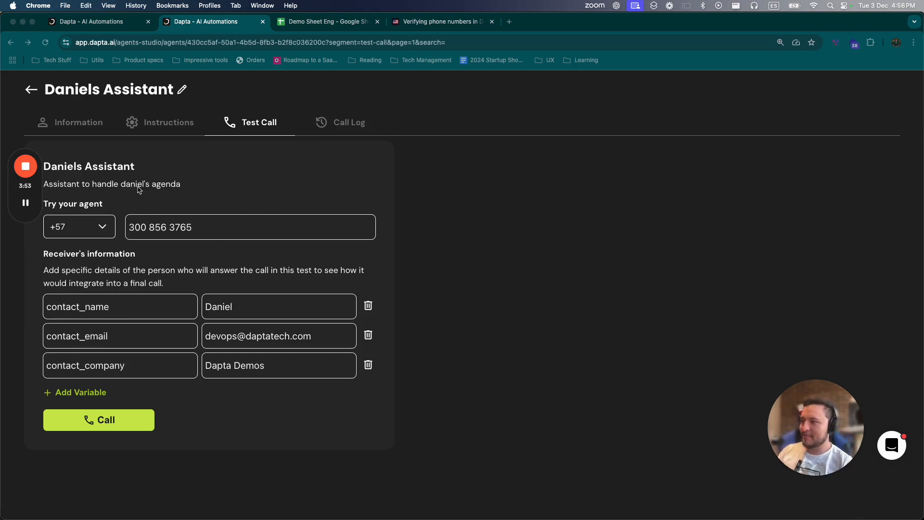
- Review the date_of_schedule and appointment_booked data extracted from the 51-second call of 03/12/2024 04:54PM, then return to the call log
click(251, 126)
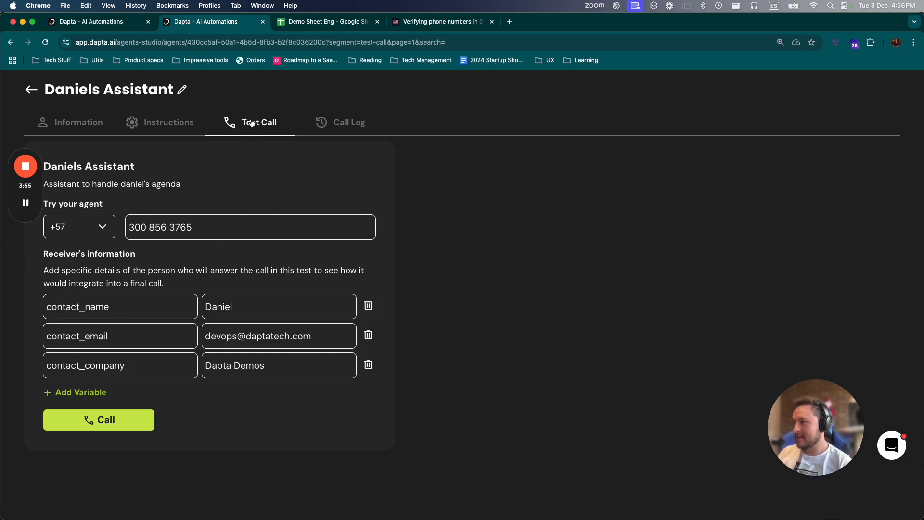
click(324, 126)
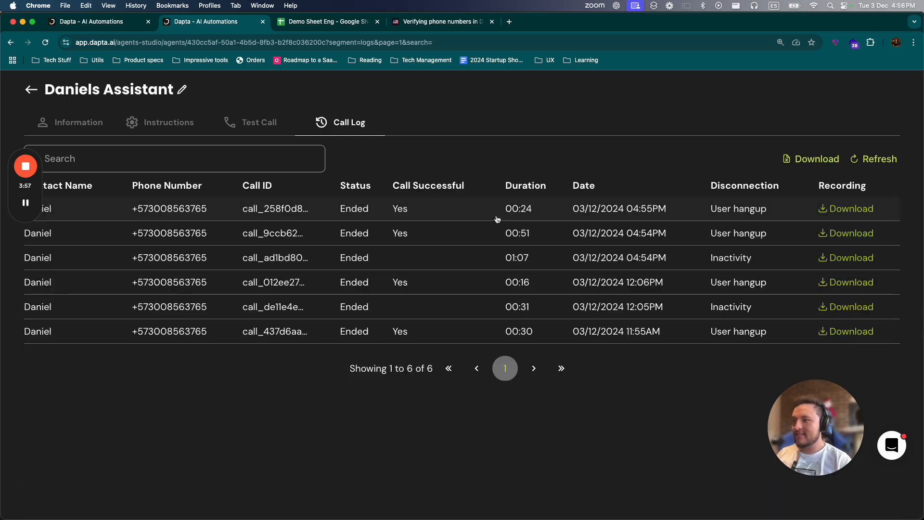
click(429, 235)
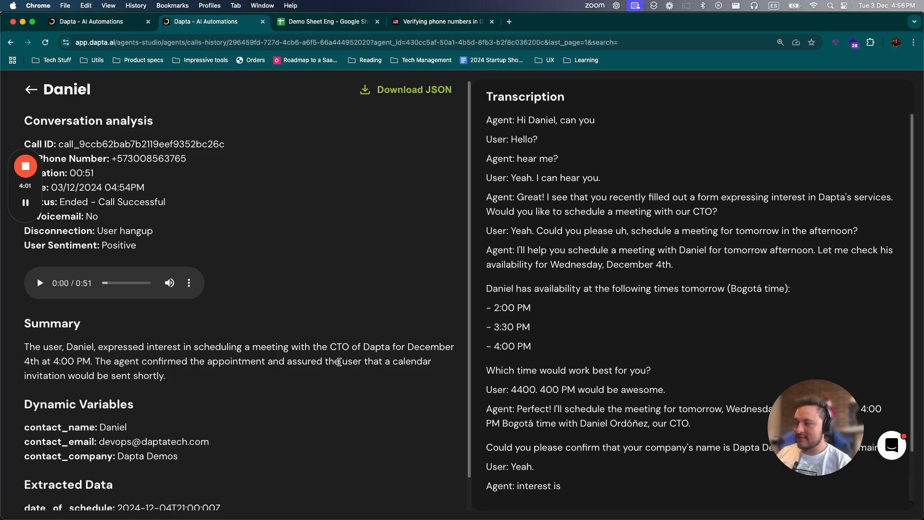
scroll(240, 386, down, 1)
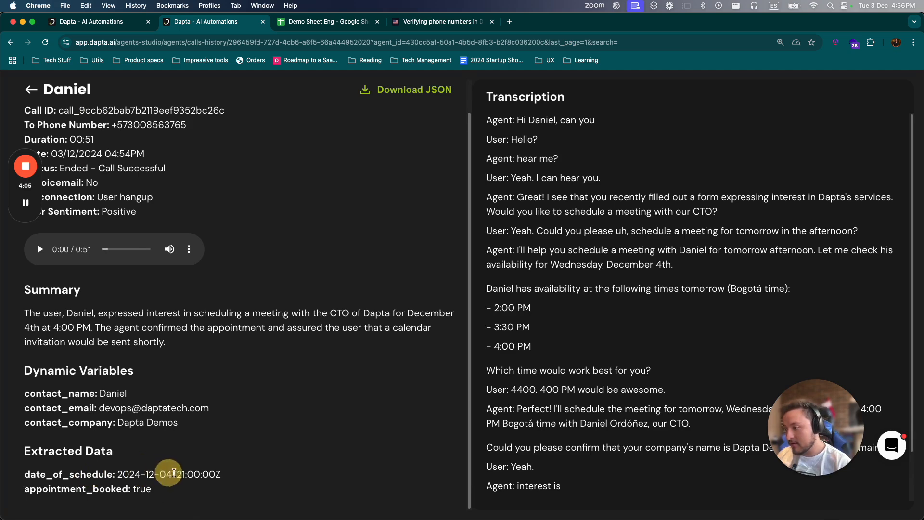
drag(177, 474, 205, 475)
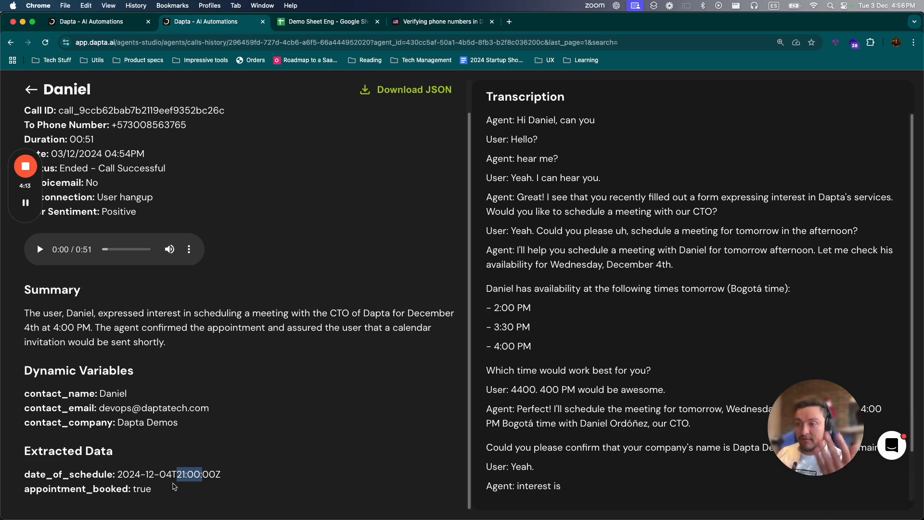
drag(138, 471, 216, 470)
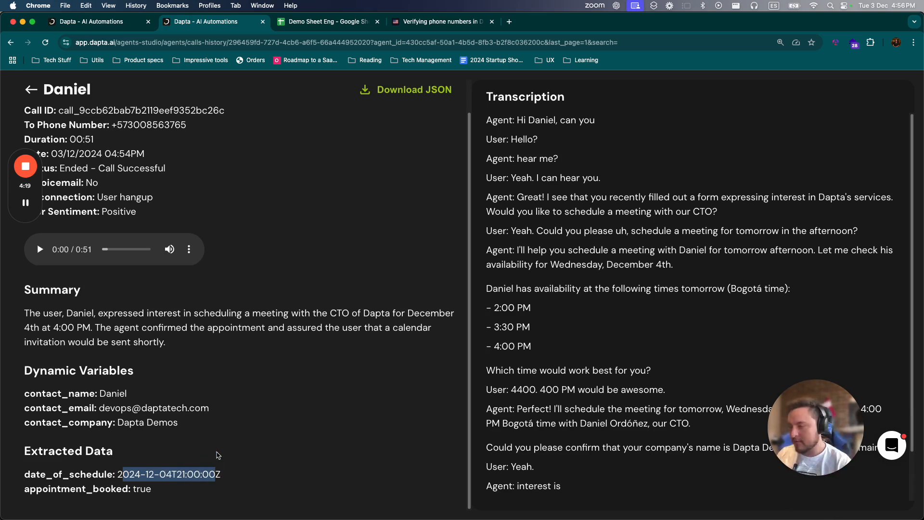
drag(161, 490, 124, 489)
click(30, 90)
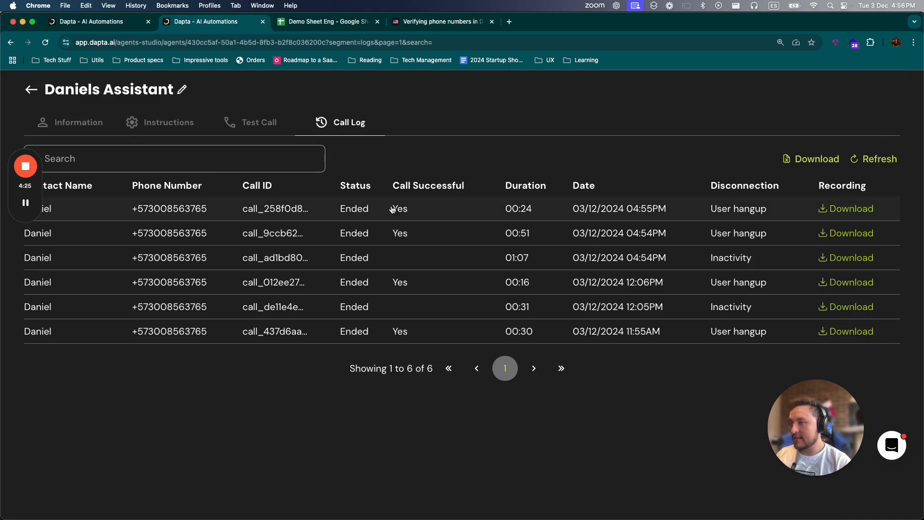
- Review the data extracted from the most recent call, made at 04:55PM, then return to the call log
click(464, 214)
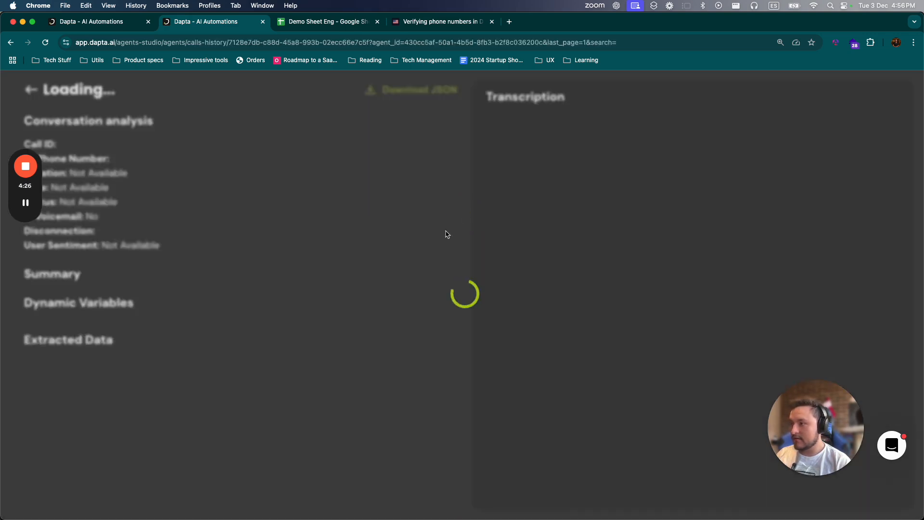
scroll(89, 473, down, 1)
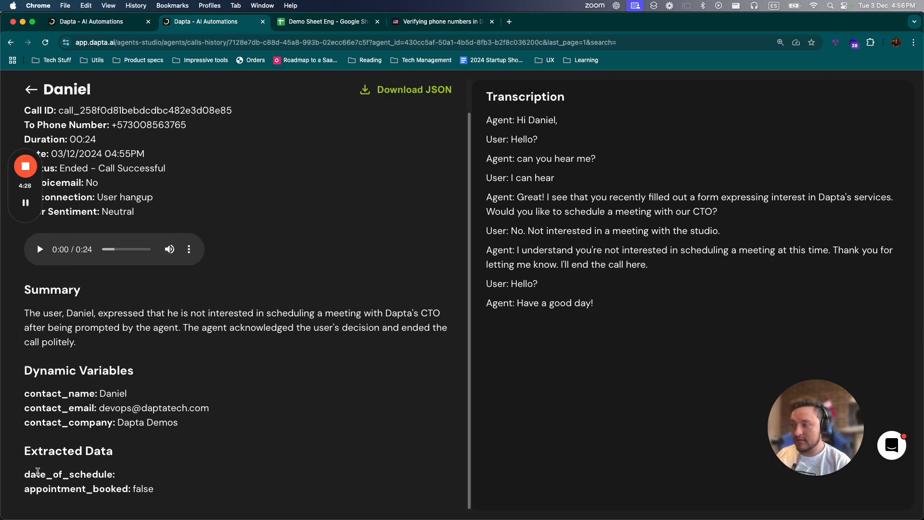
double_click(38, 473)
drag(30, 489, 200, 489)
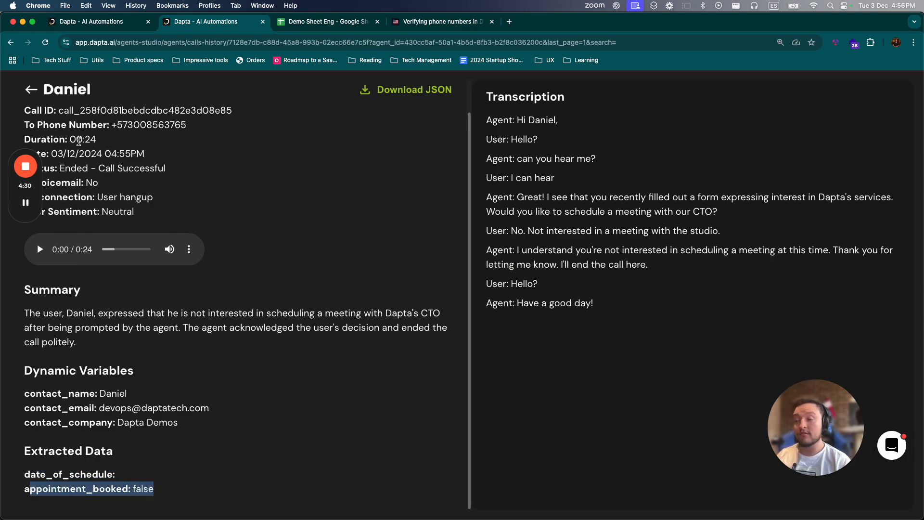
click(31, 89)
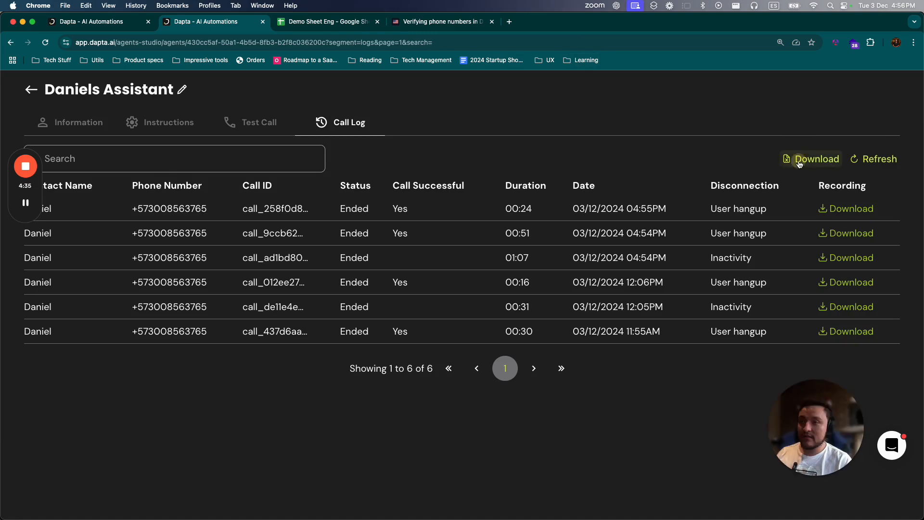
- Download the assistant's call logs as a spreadsheet and show the downloaded file in its Finder folder
click(799, 165)
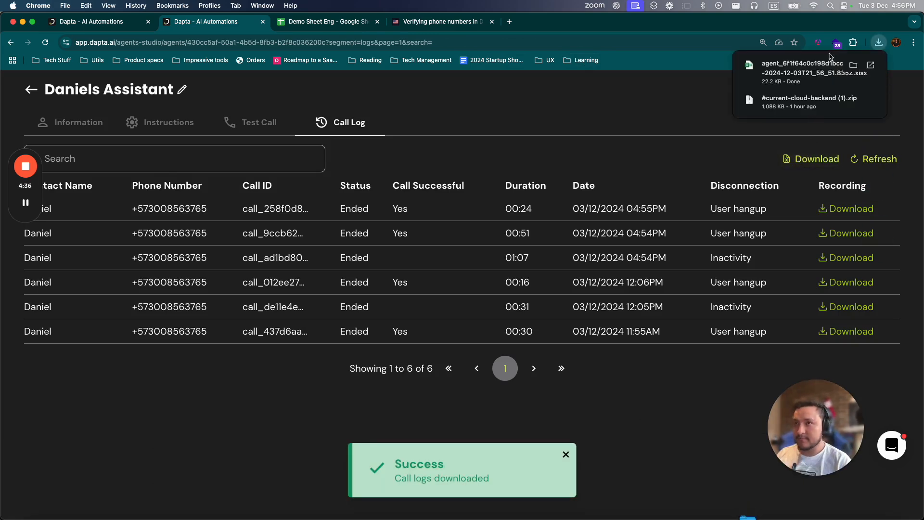
click(853, 65)
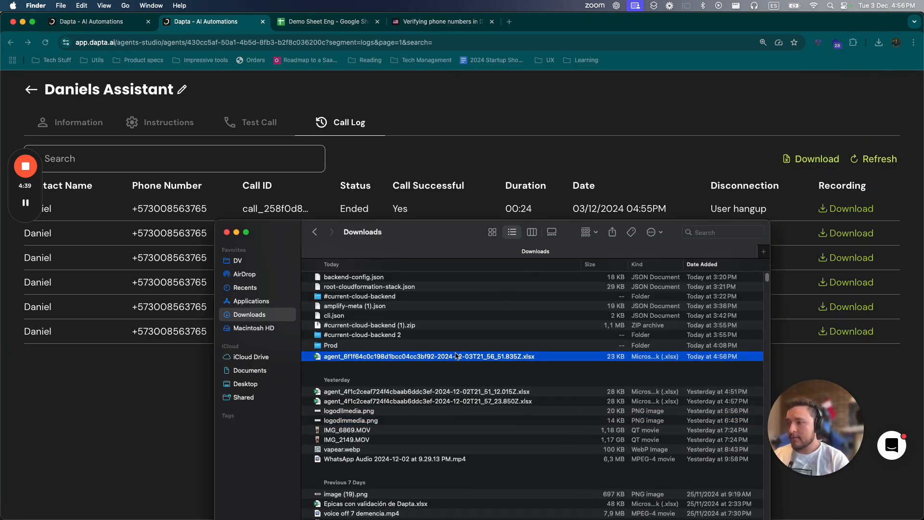
- Open the newly downloaded agent call log spreadsheet in Excel and select the first call's Extracted Data cell, P2
key(space)
key(space)
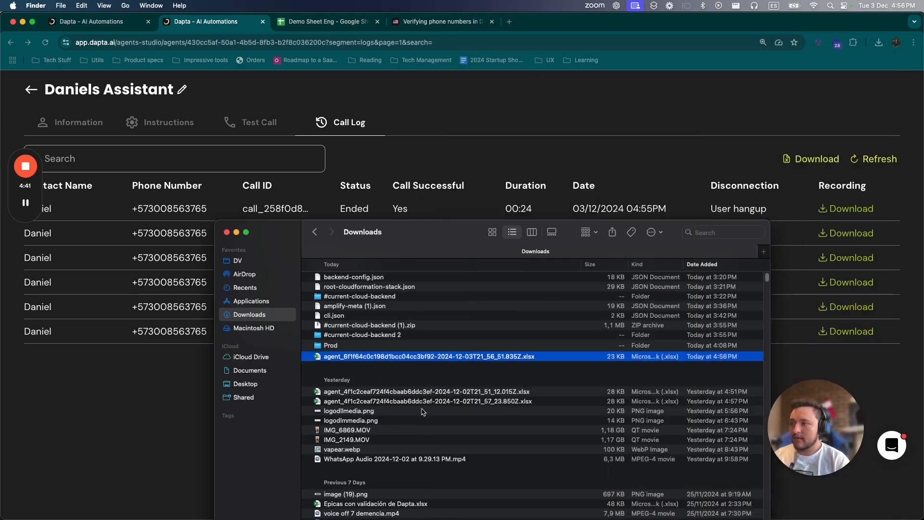
double_click(437, 357)
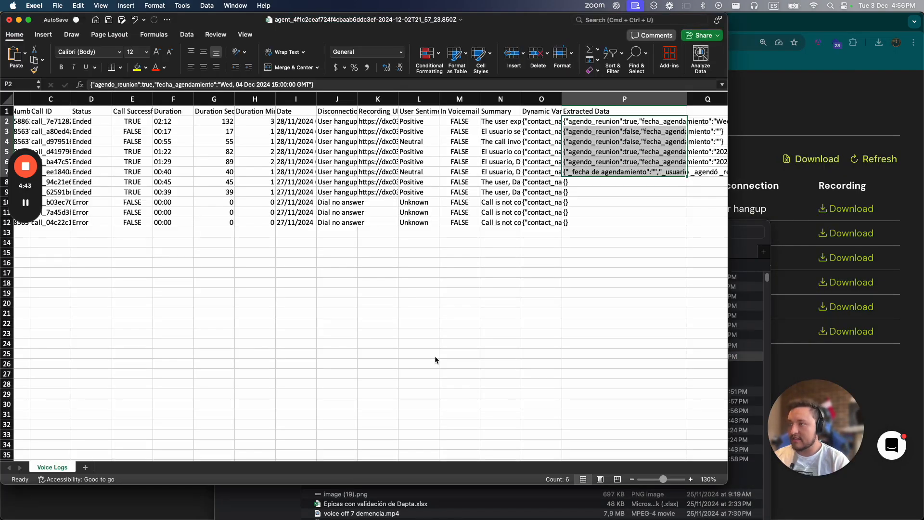
click(504, 115)
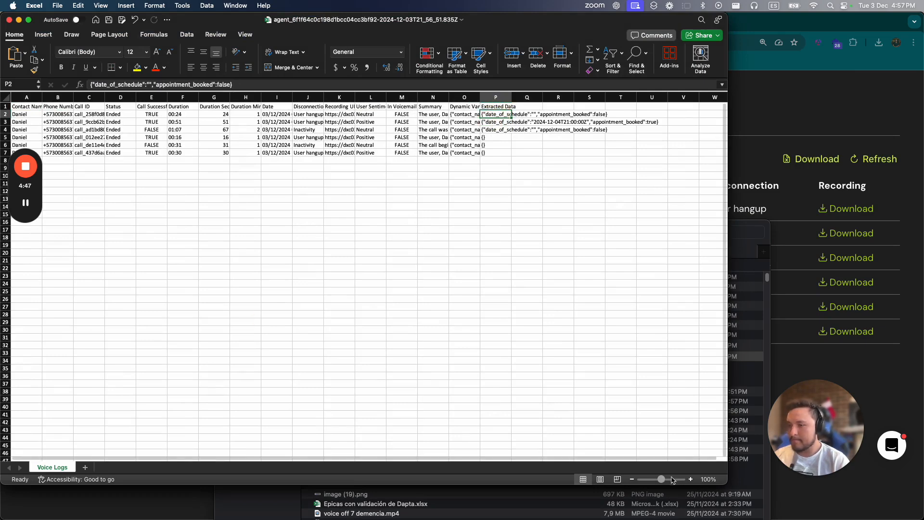
- Examine the date_of_schedule and appointment_booked values of the logged calls in the Extracted Data column
click(691, 480)
click(690, 479)
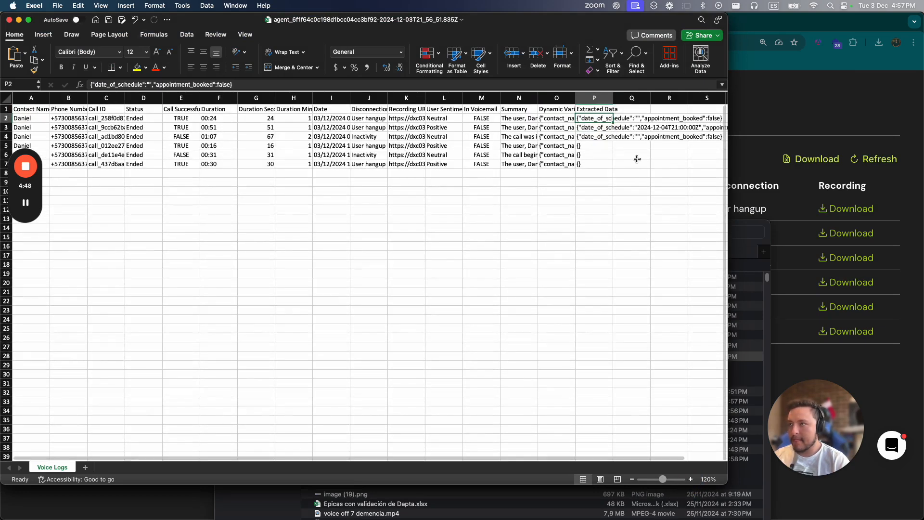
click(594, 110)
click(595, 118)
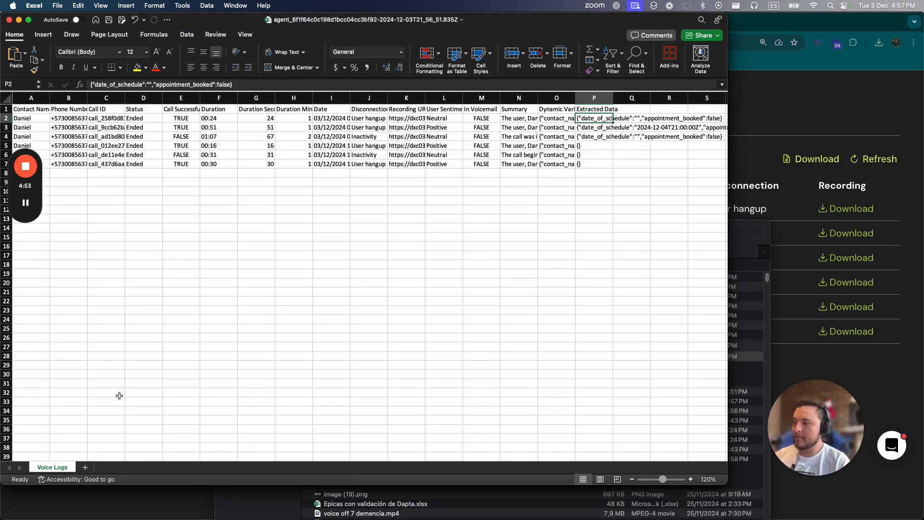
drag(561, 458, 597, 456)
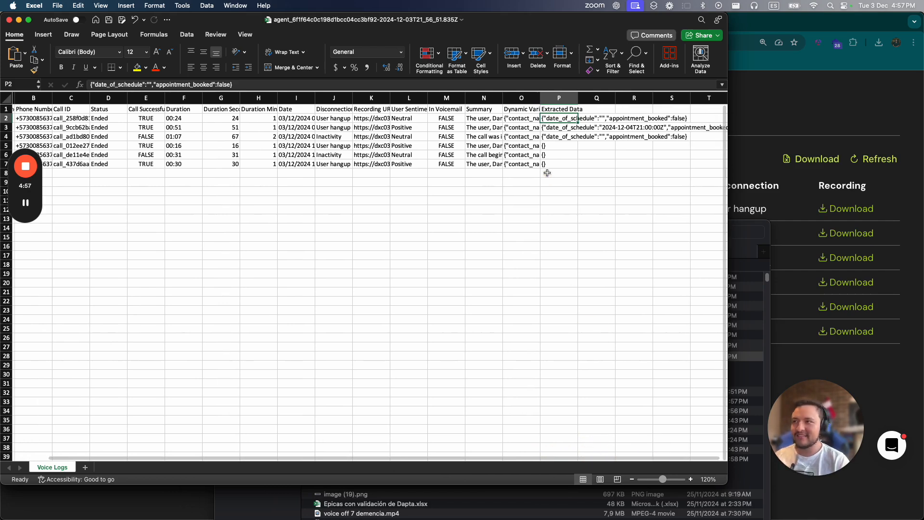
click(565, 137)
key(Up)
key(Up)
key(Up)
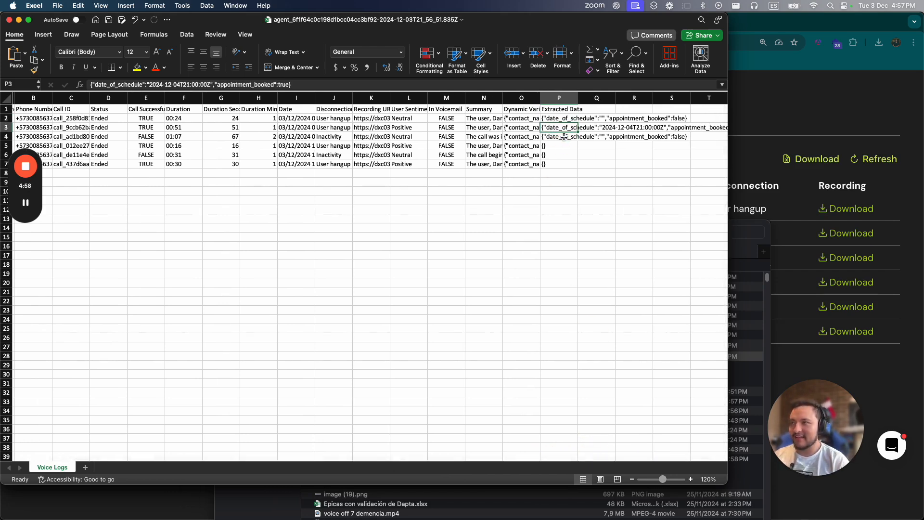
- Select the complete record of the 01:07 call in row 4, from Contact Name through Extracted Data
key(Down)
key(Down)
key(Down)
key(shift+Home)
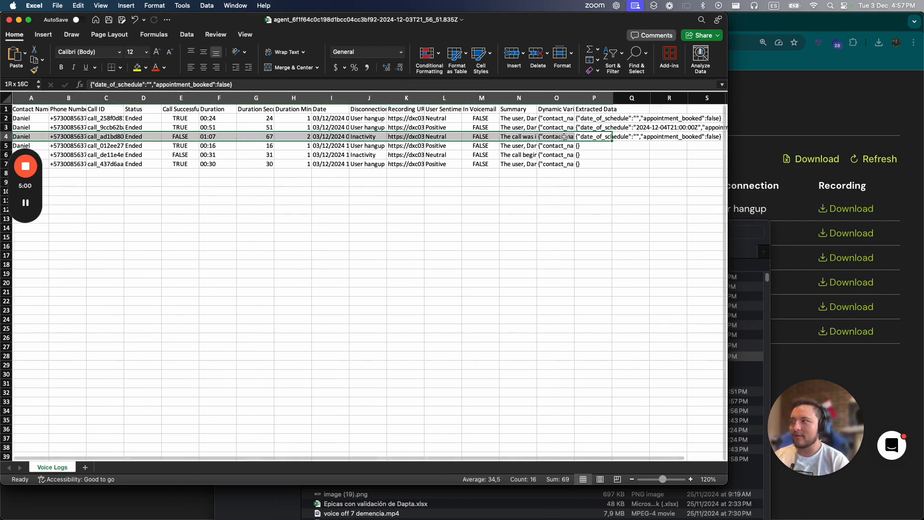